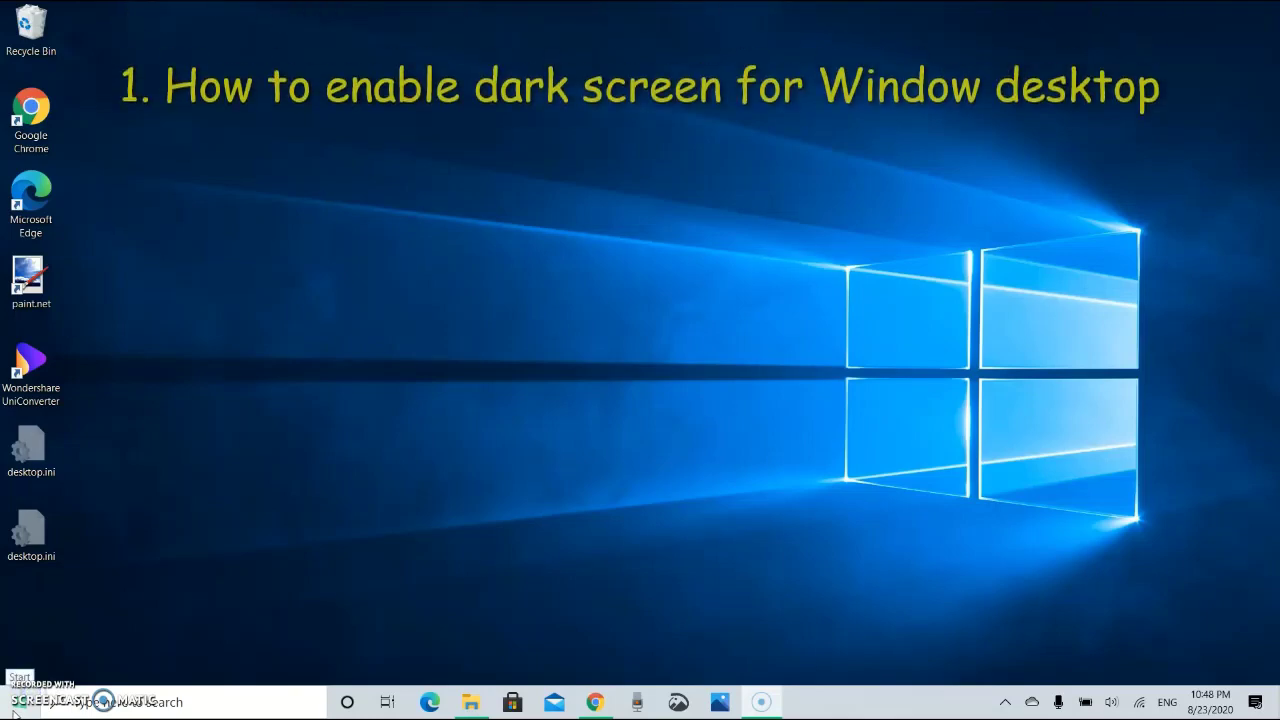
Step: Set the desktop background to a solid black colour under Personalization > Background, then close Settings
left_click(18, 702)
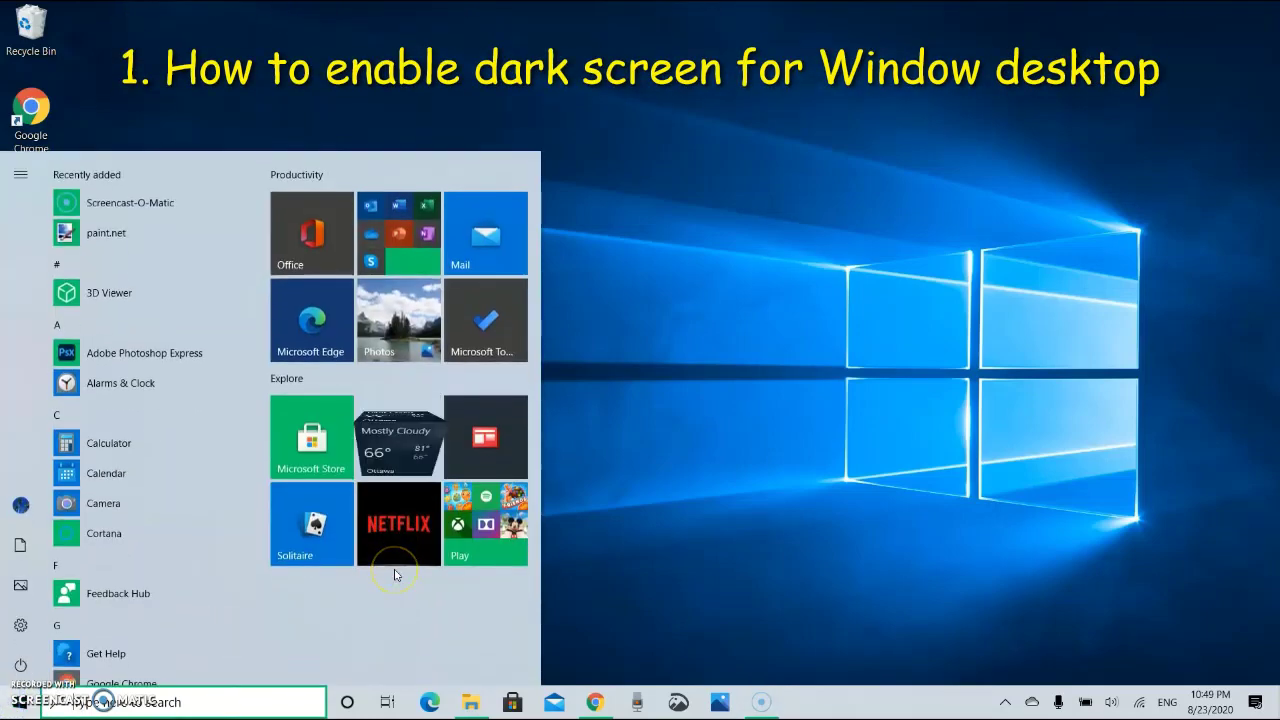
type("settings")
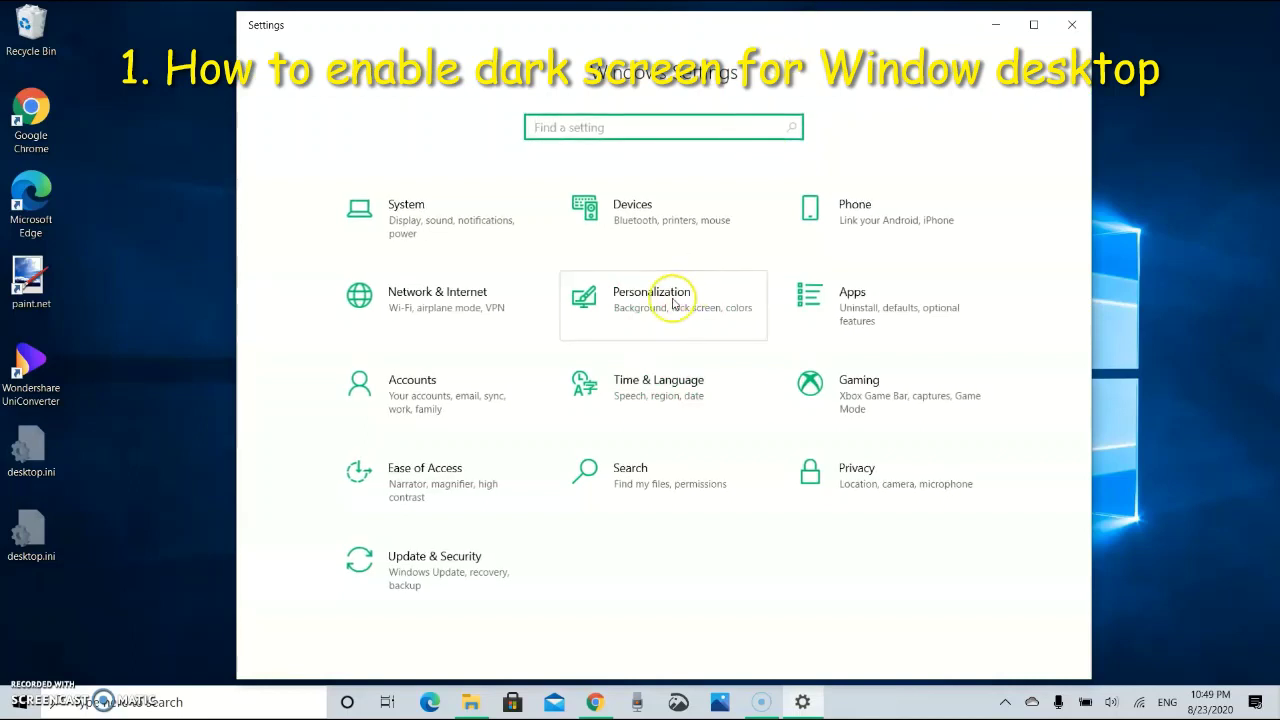
left_click(673, 304)
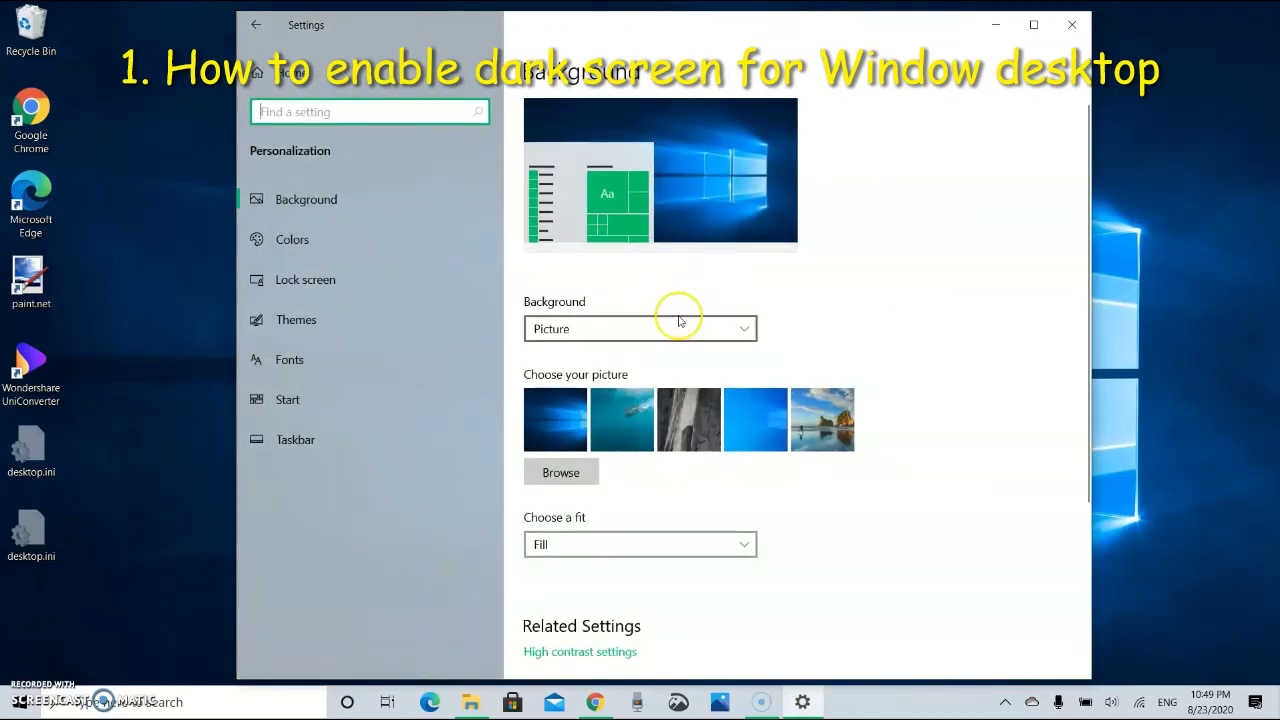
left_click(663, 335)
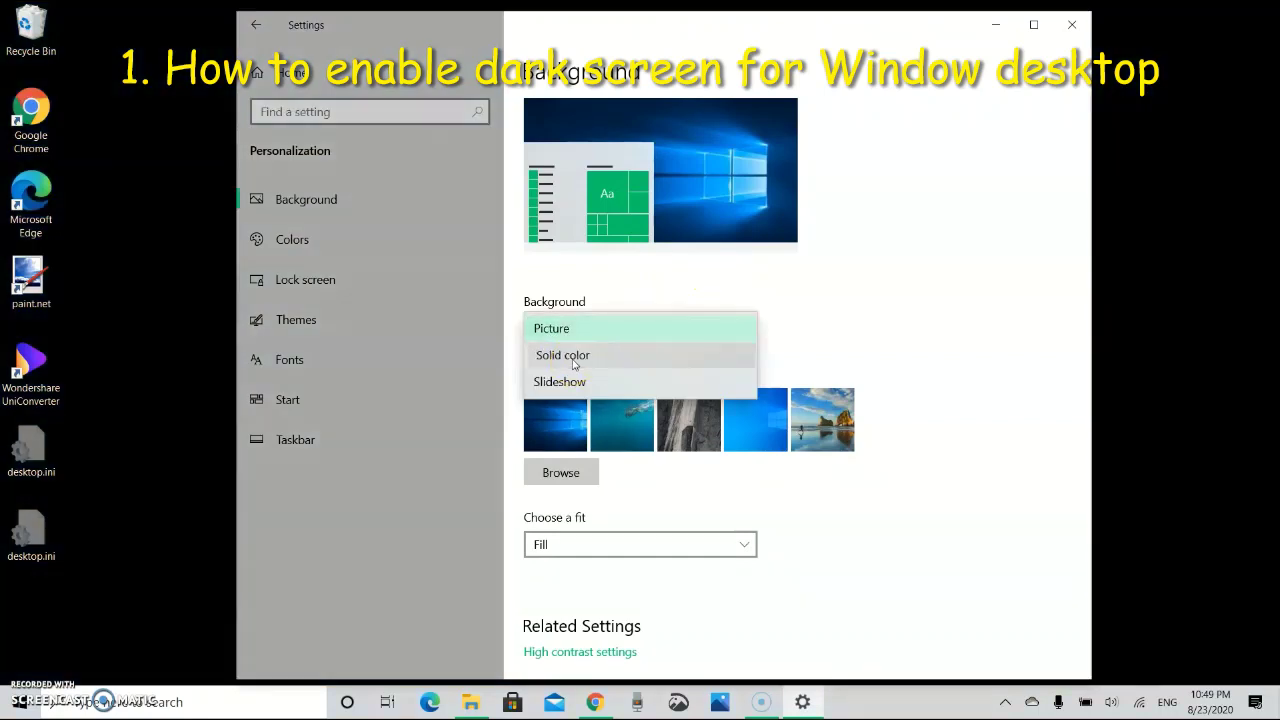
left_click(574, 366)
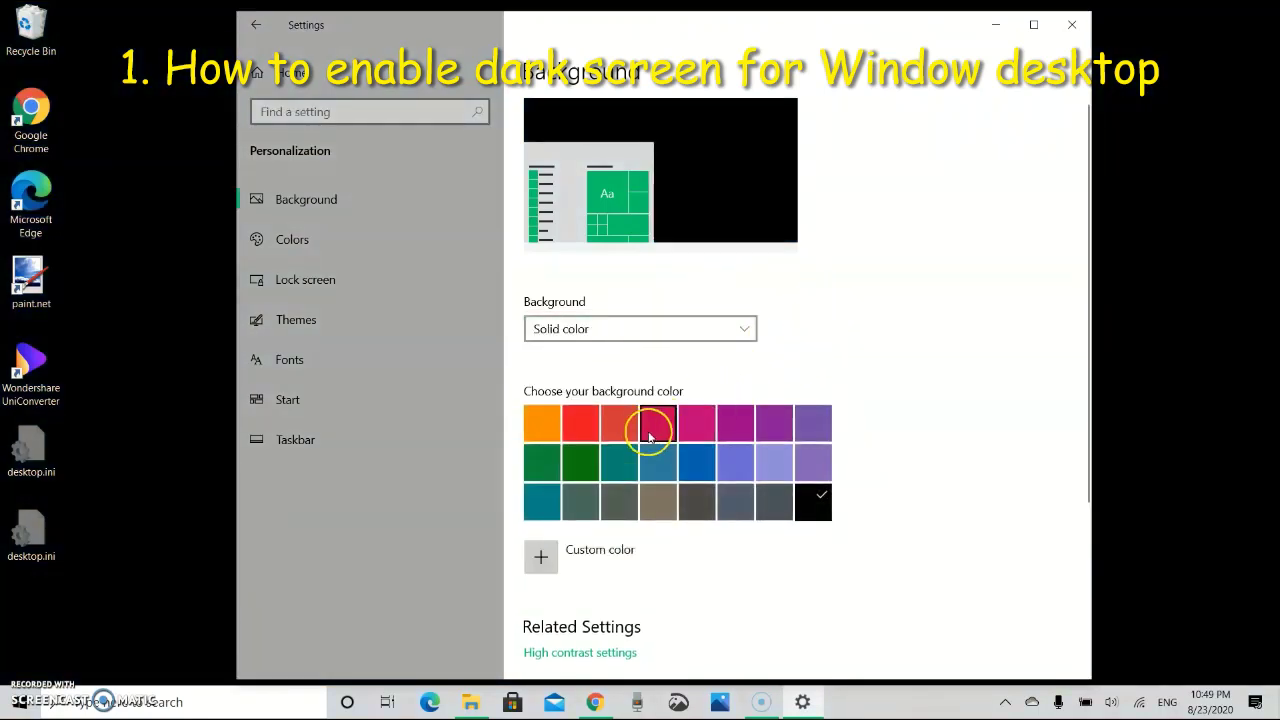
left_click(539, 469)
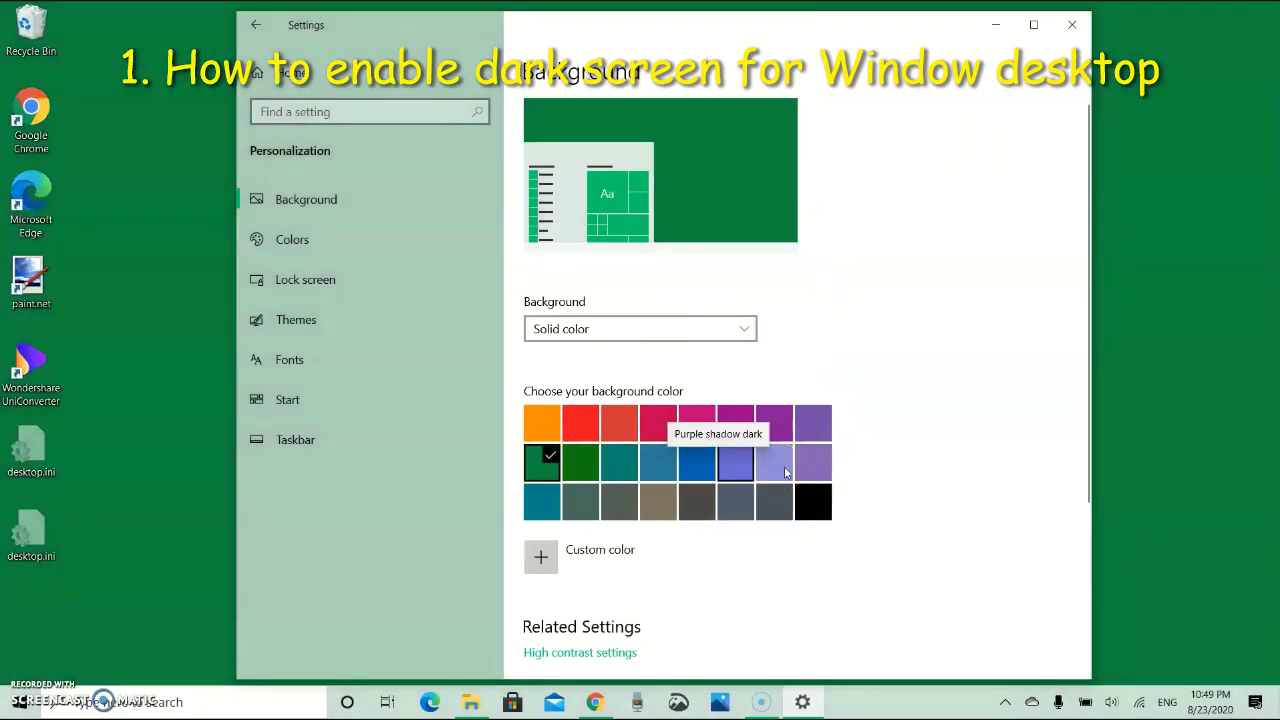
left_click(815, 500)
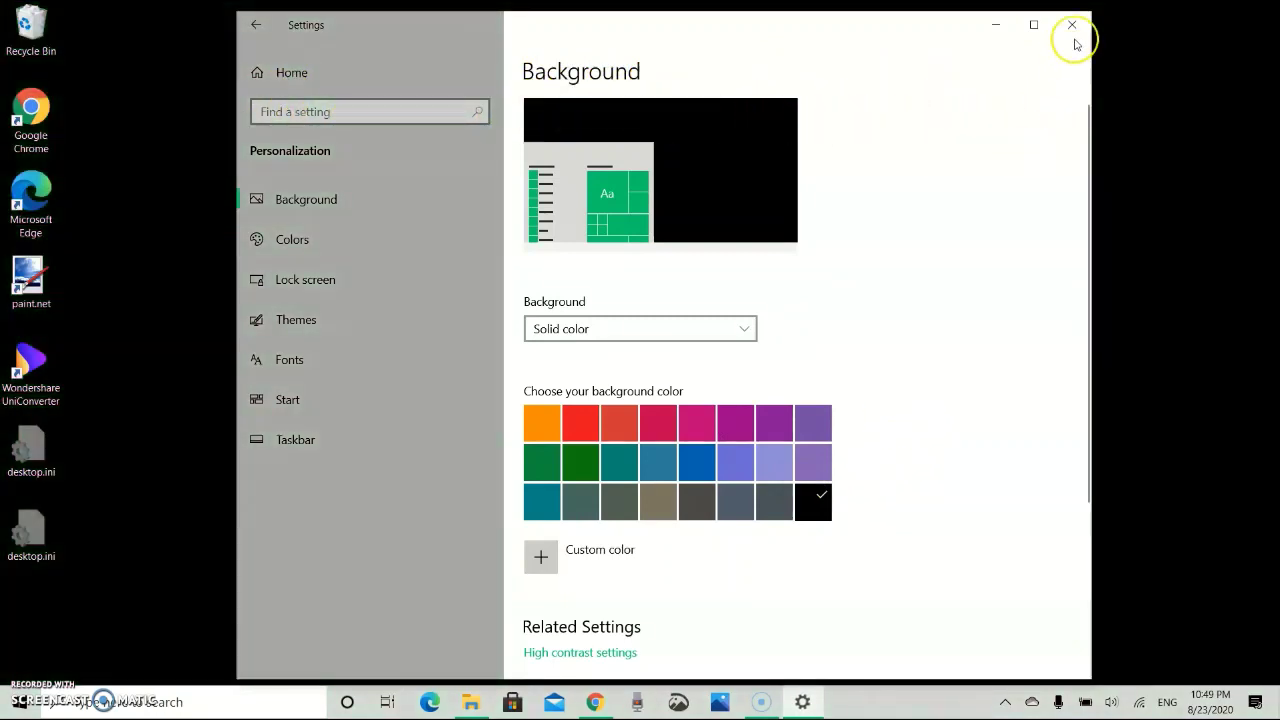
left_click(1075, 27)
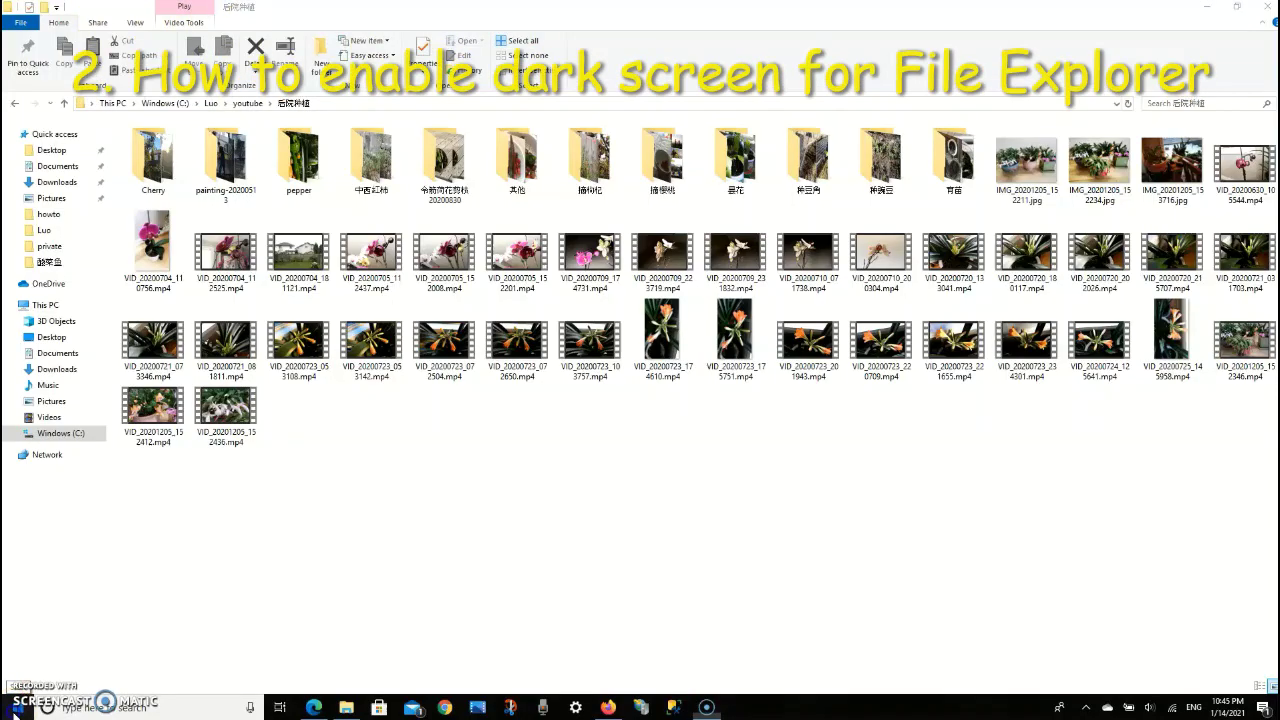
Step: Set 'Choose your default app mode' to Dark under Personalization > Colors
left_click(16, 707)
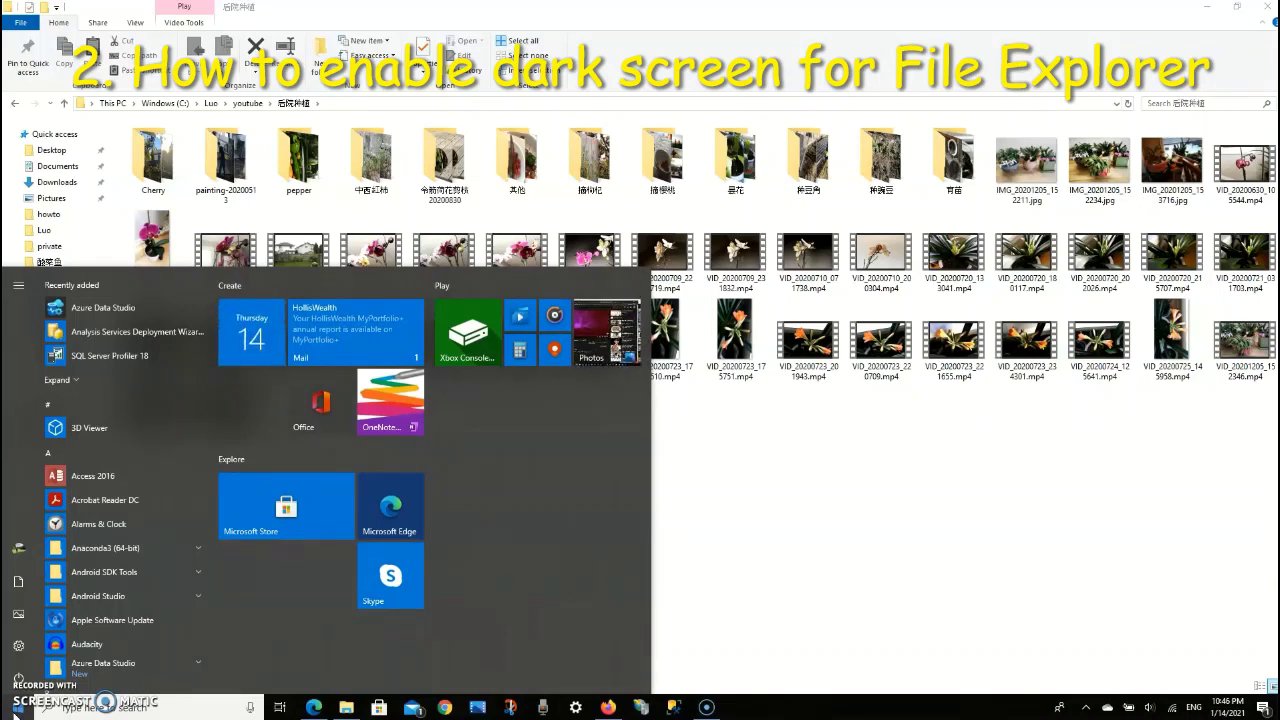
type("s")
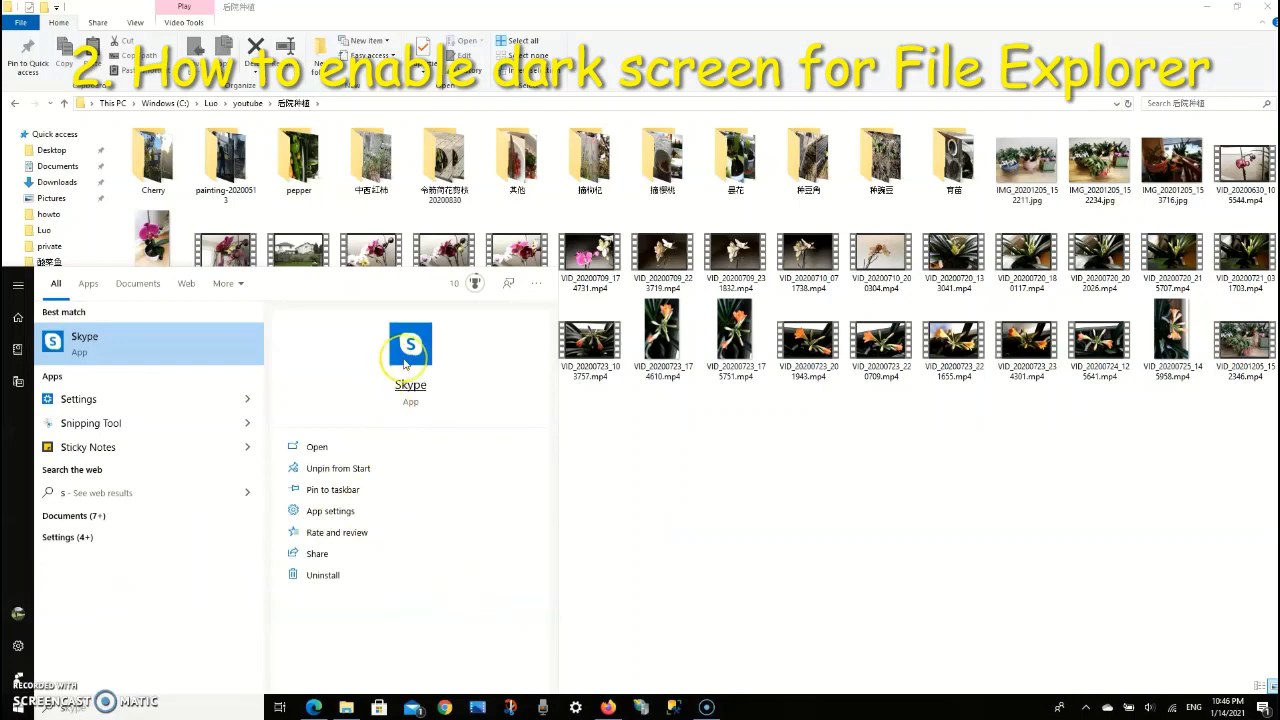
type("ett")
left_click(405, 363)
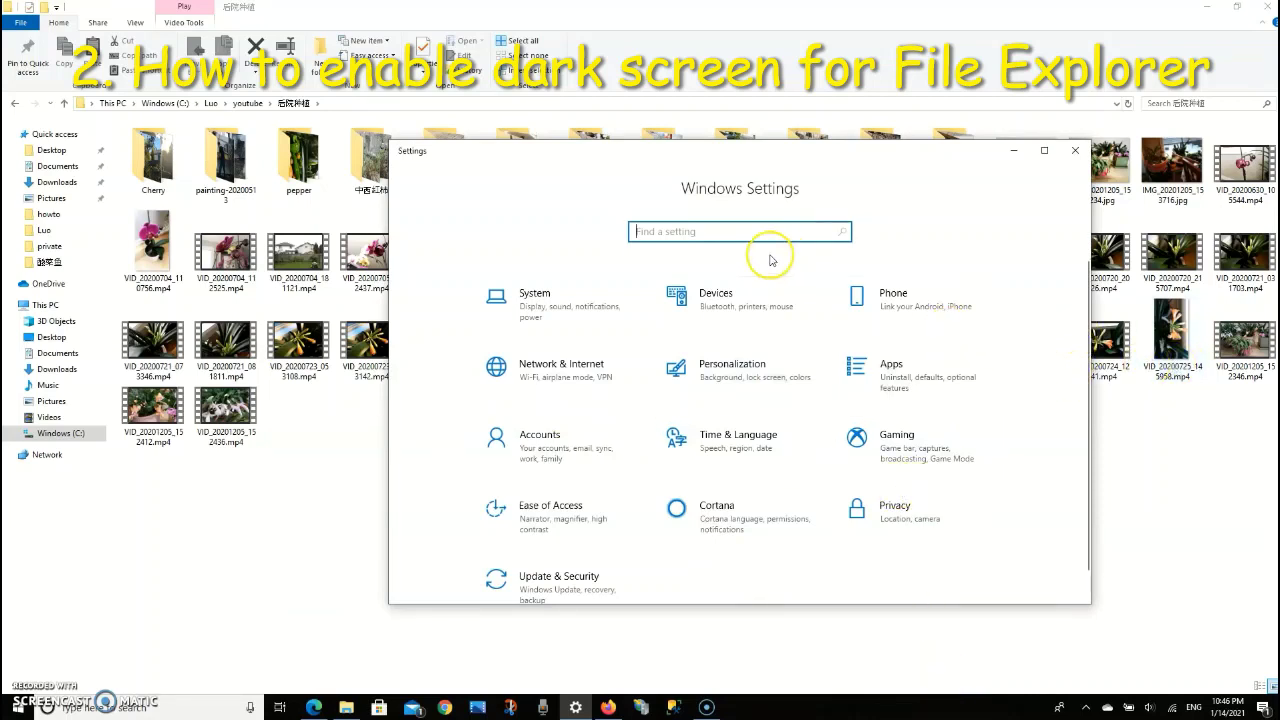
left_click(731, 370)
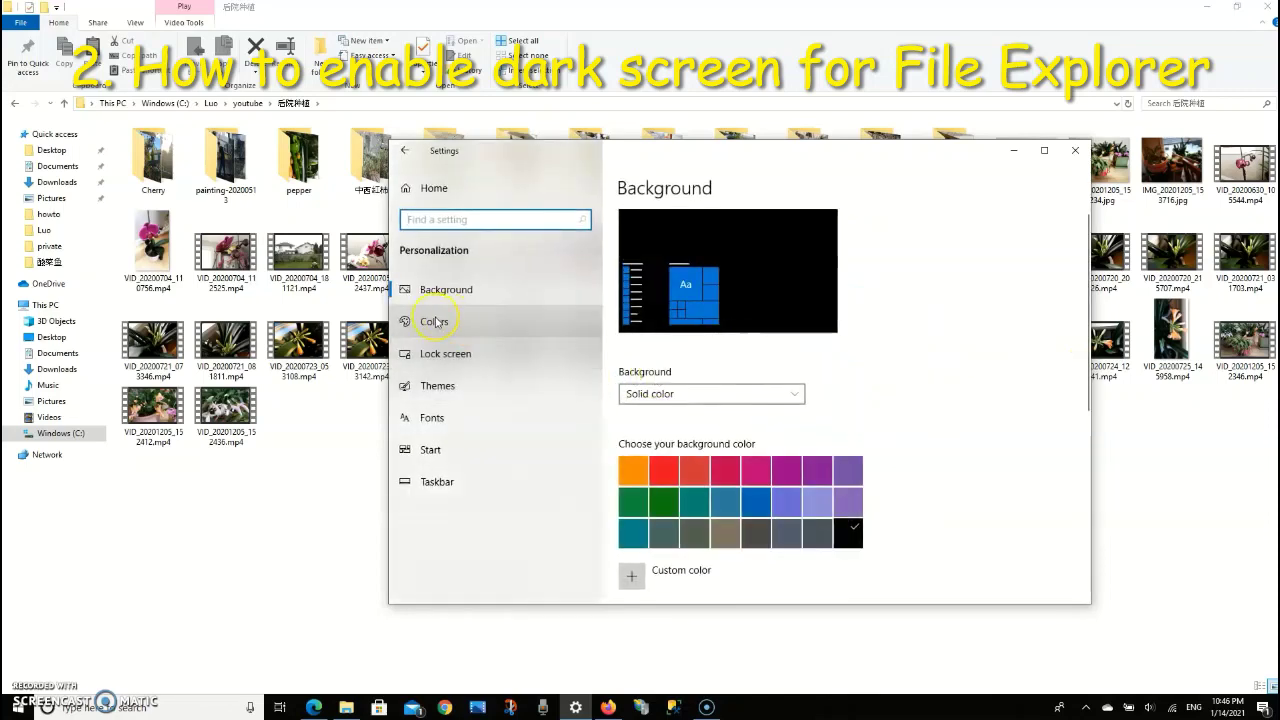
left_click(435, 321)
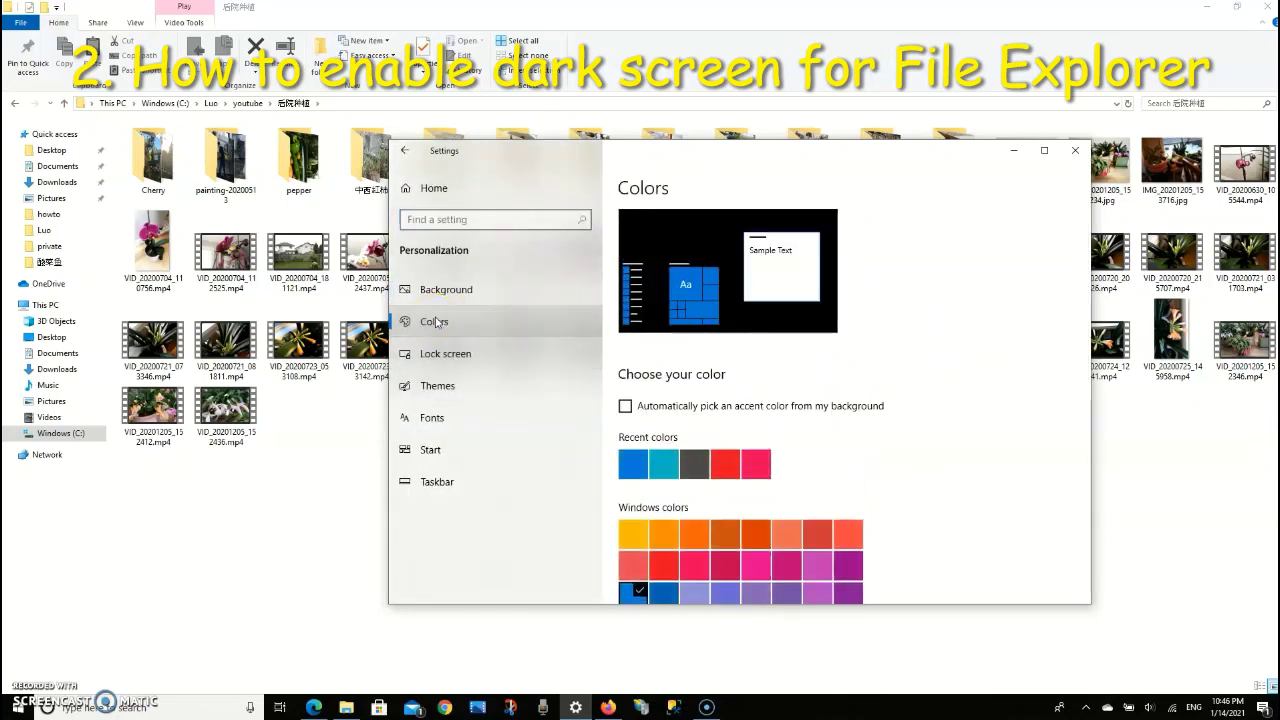
scroll(900, 400, "down", 2)
scroll(937, 408, "down", 1)
scroll(828, 386, "down", 2)
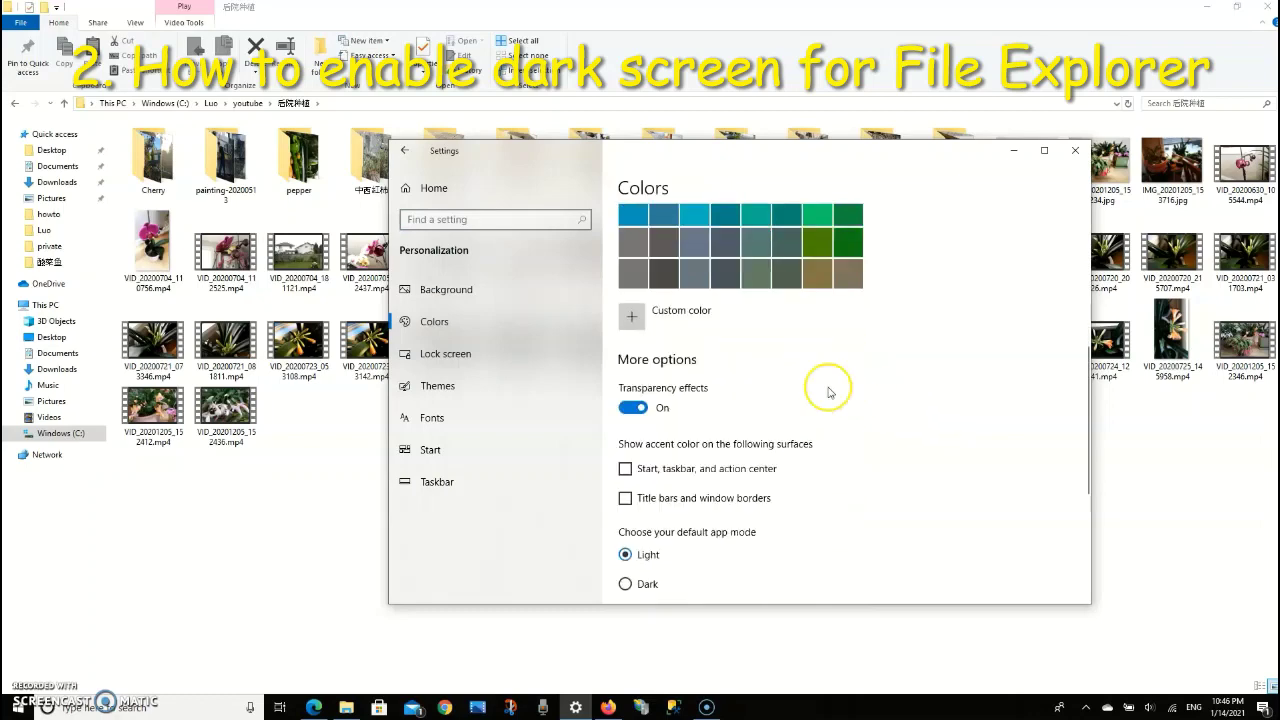
scroll(700, 400, "down", 1)
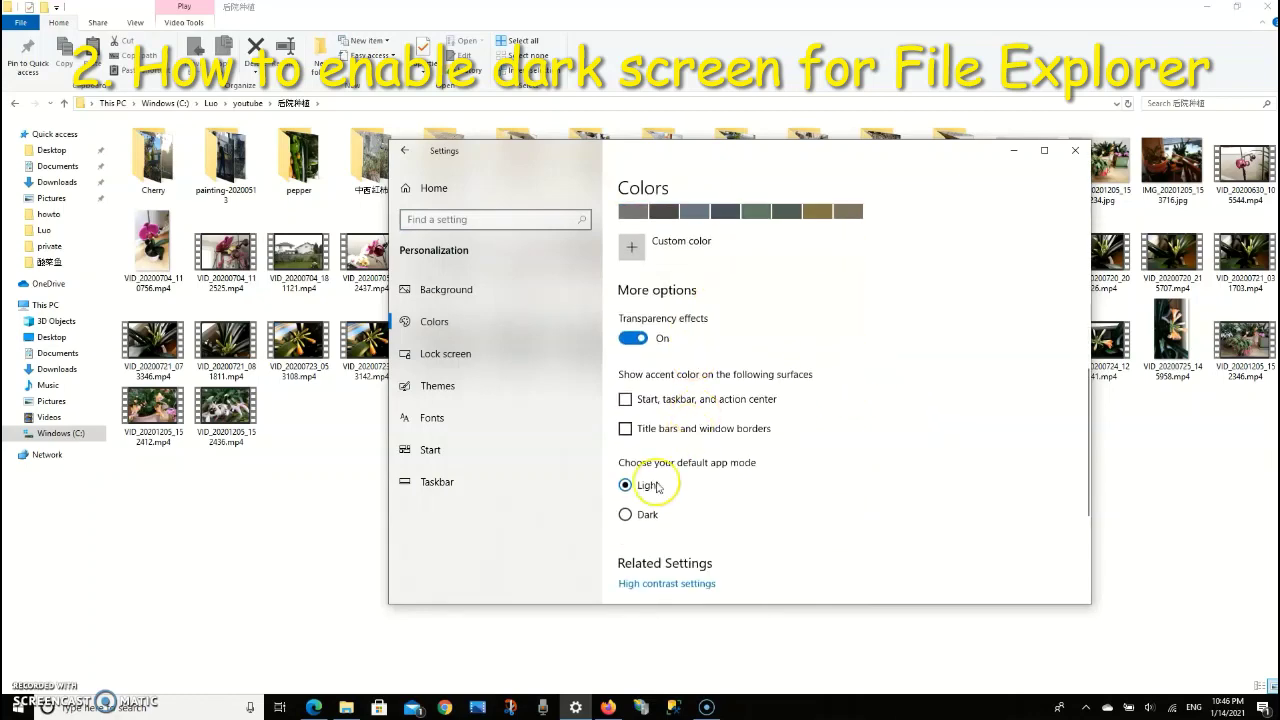
left_click(631, 517)
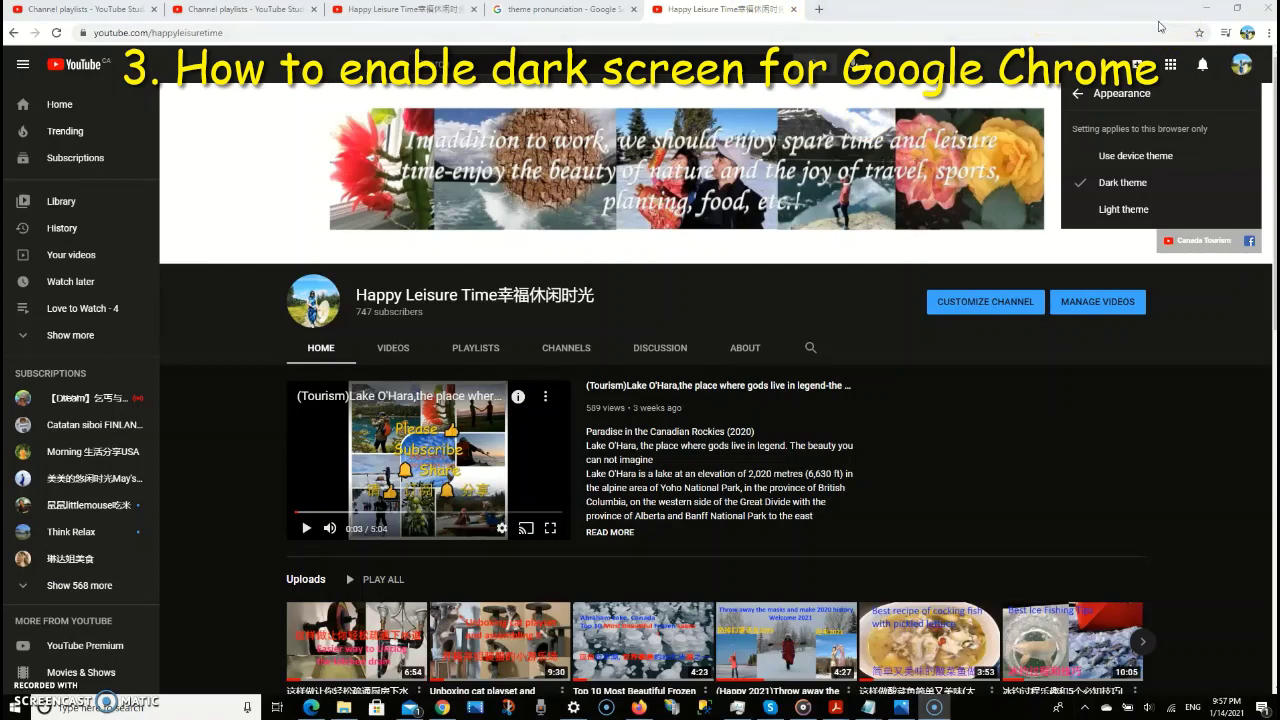
Step: Go to the Appearance section of Chrome's settings
left_click(1269, 33)
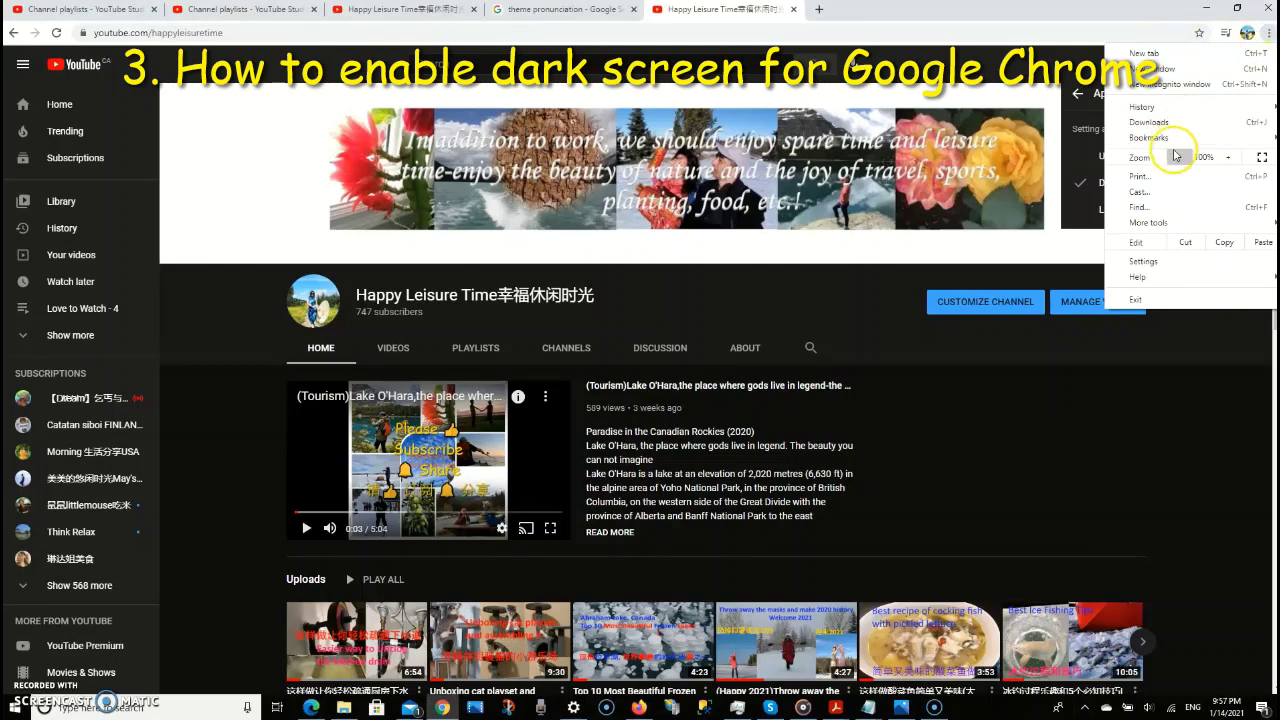
left_click(1144, 262)
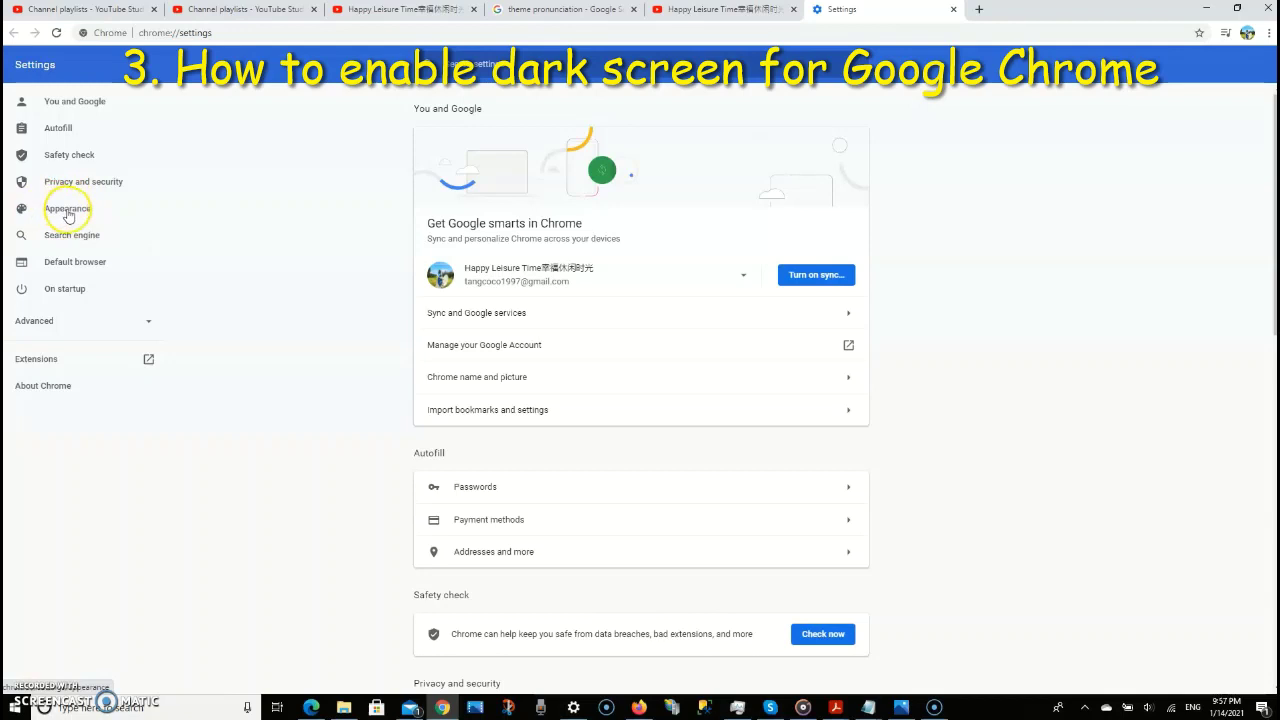
left_click(67, 212)
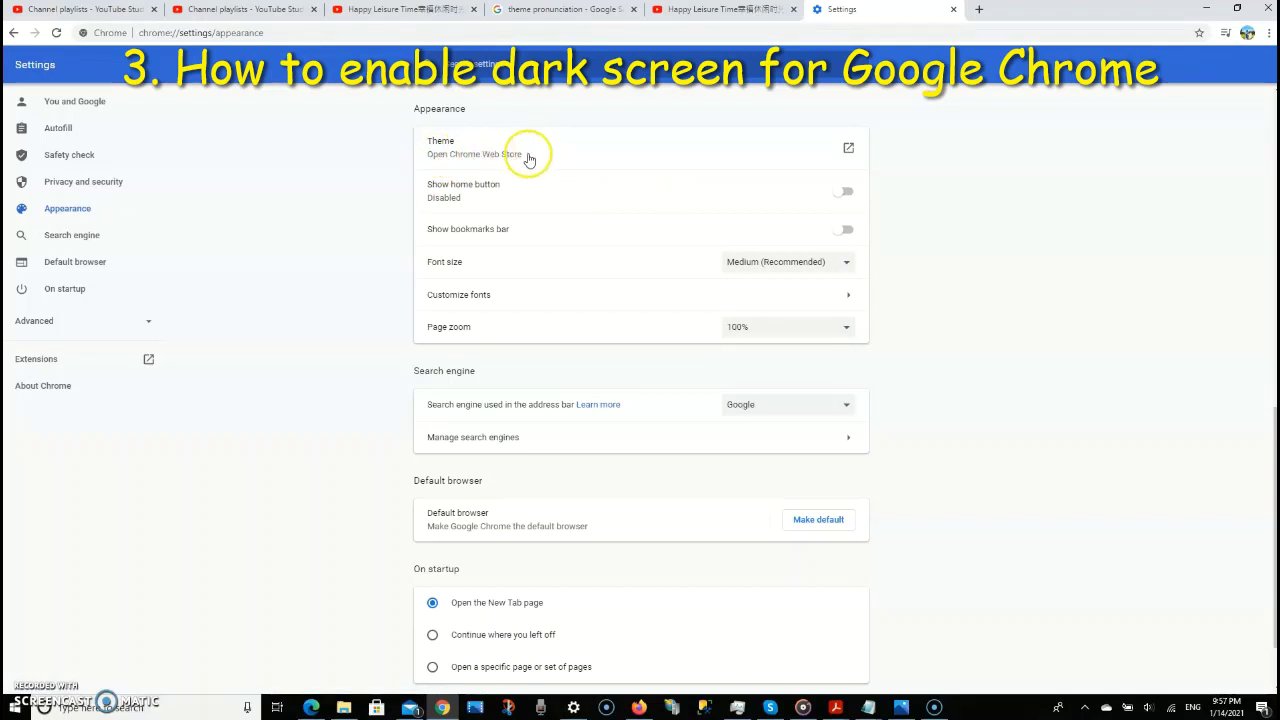
Step: Browse the Chrome Web Store themes and open the Black green shards theme's page
left_click(529, 161)
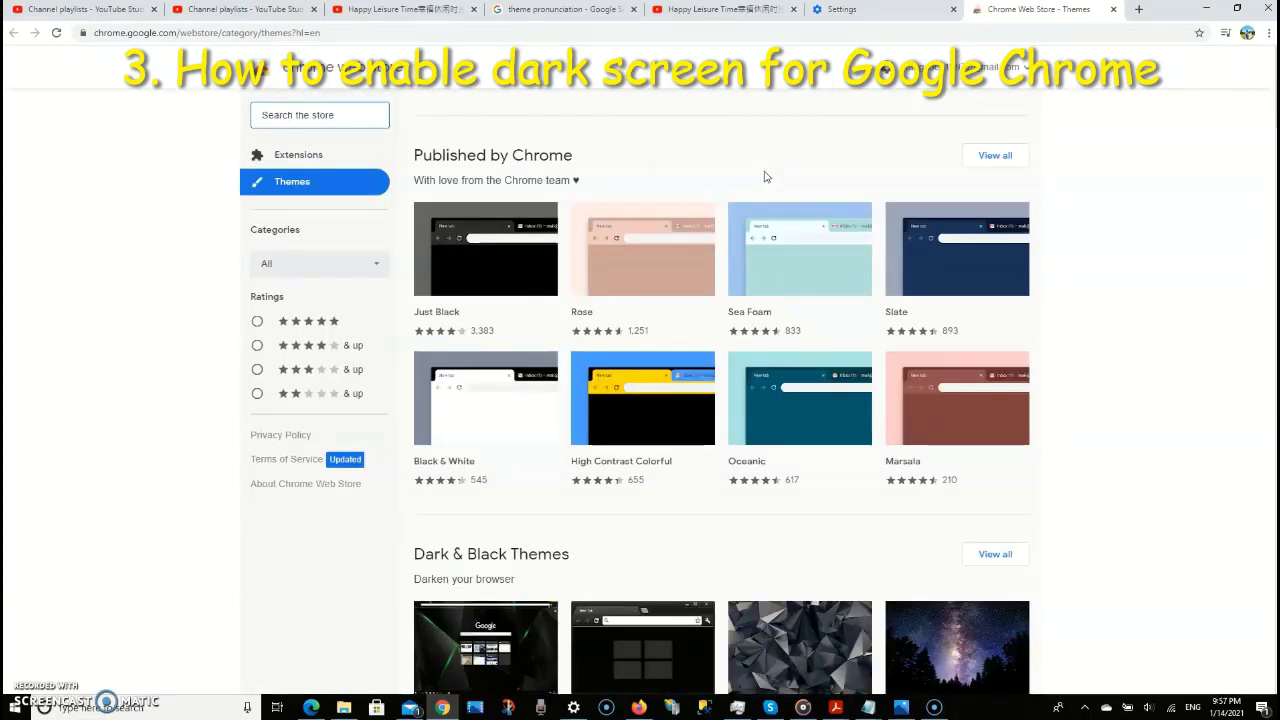
mouse_move(486, 249)
scroll(525, 260, "down", 2)
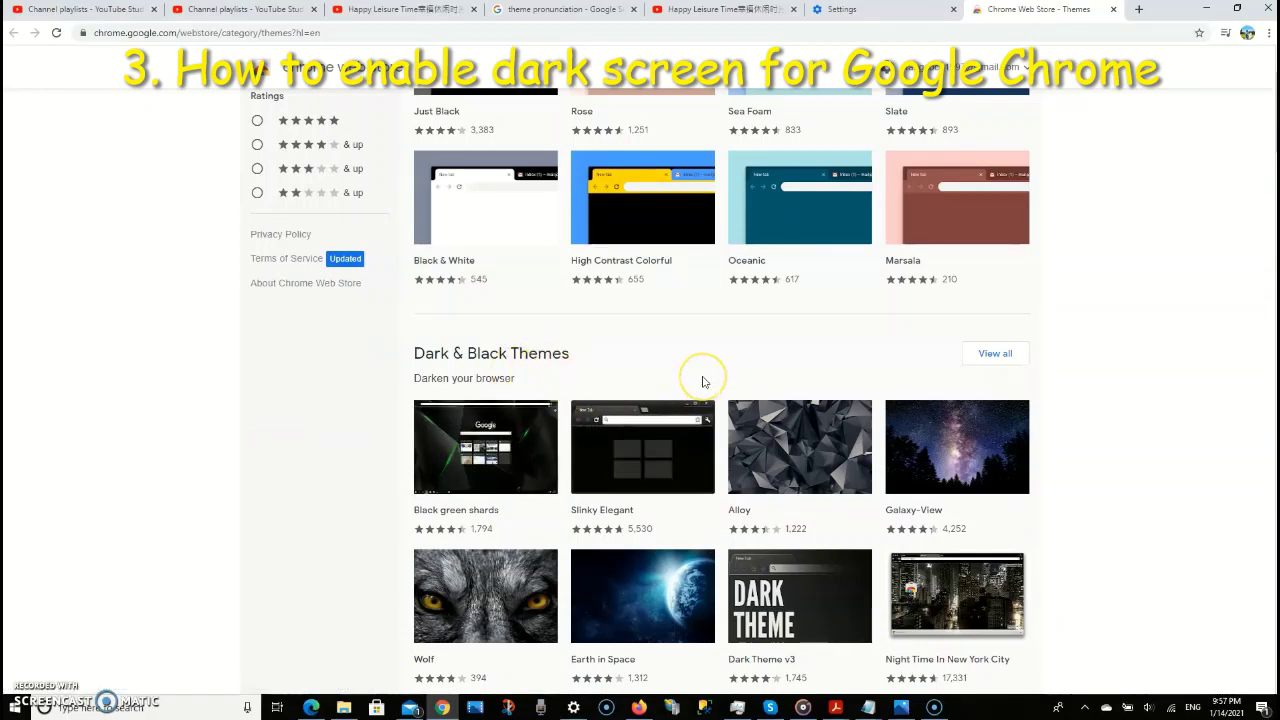
scroll(560, 450, "up", 1)
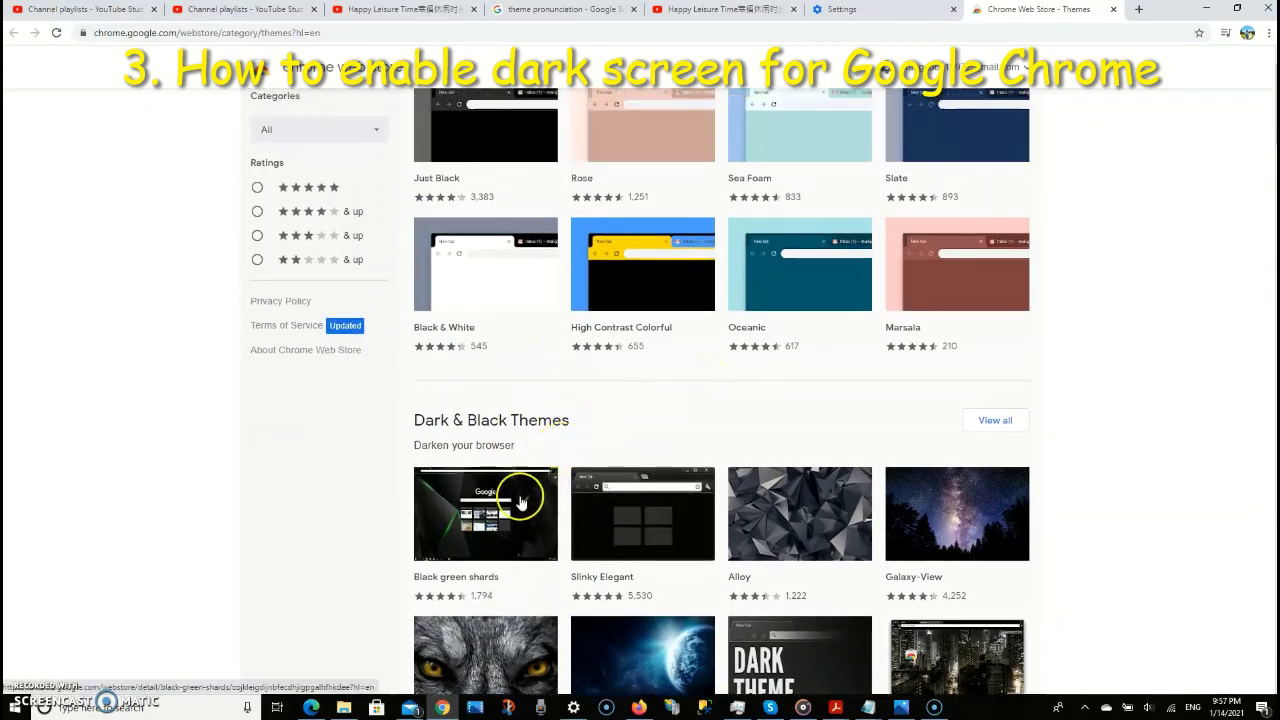
left_click(507, 512)
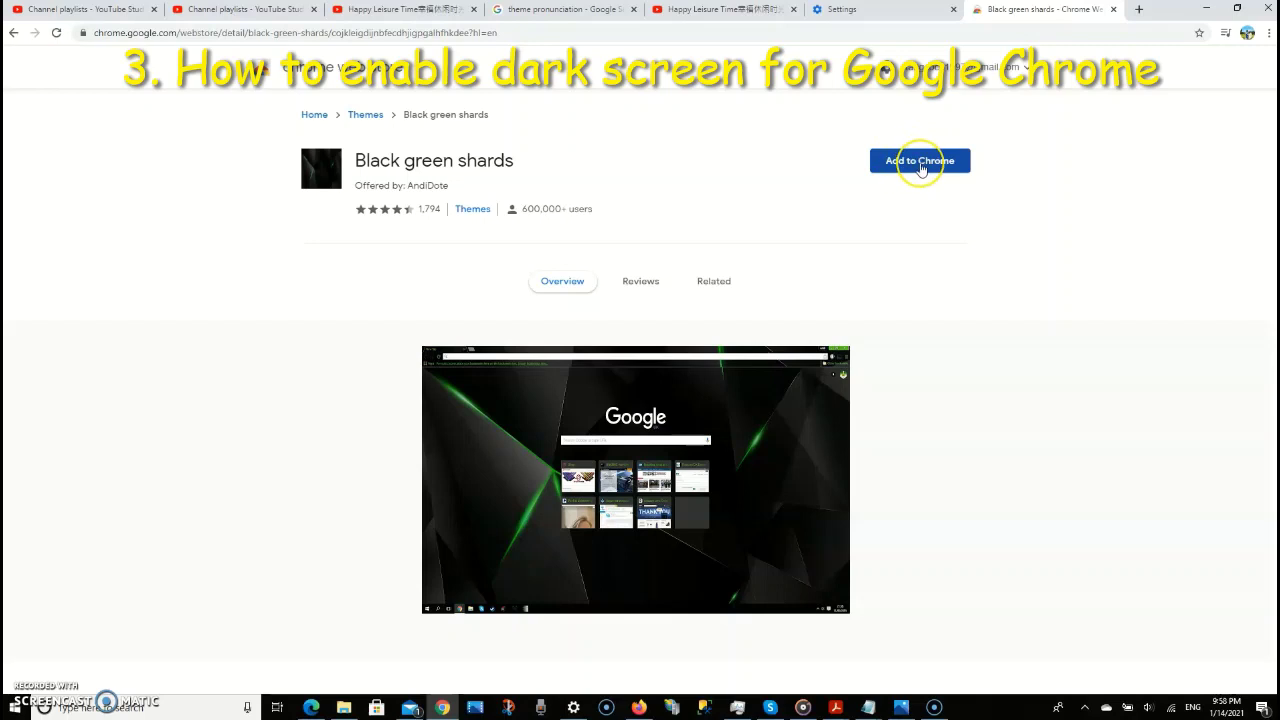
Step: Add the Black green shards theme to Chrome and view it on the New Tab page
left_click(921, 166)
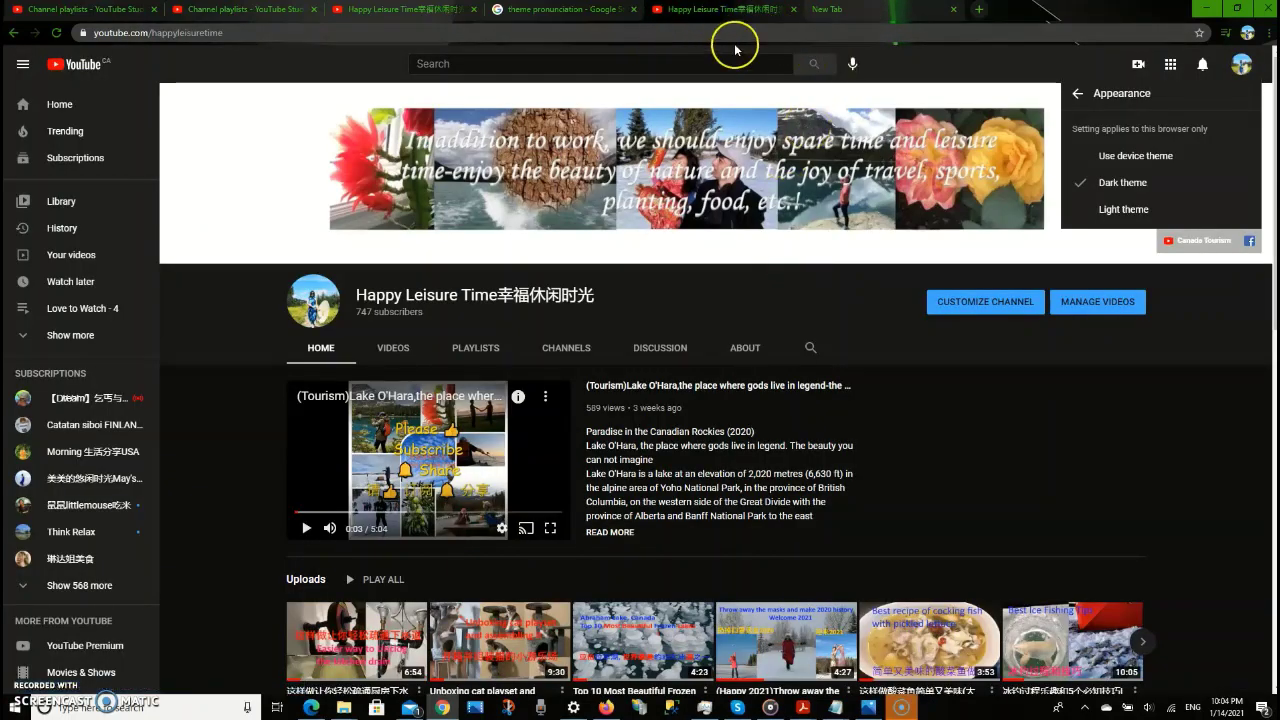
left_click(845, 10)
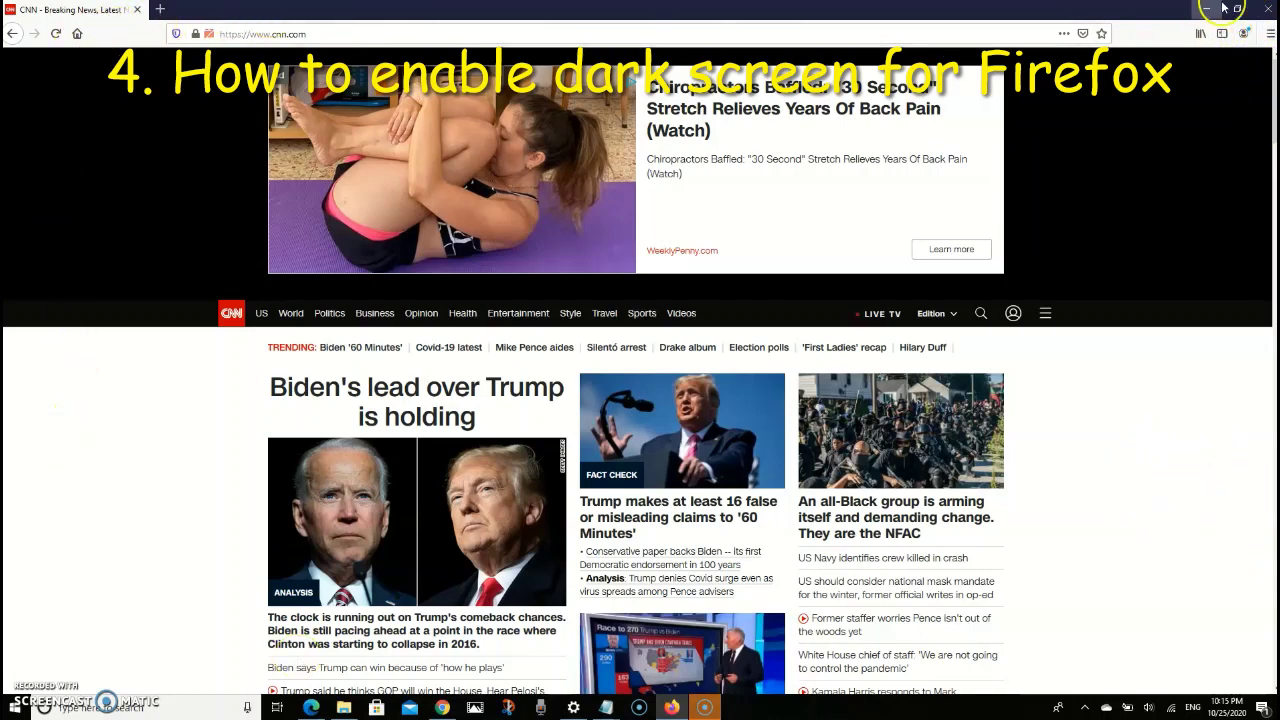
Step: Apply Firefox's Dark theme from the Customize page, then return to the CNN tab
left_click(1270, 36)
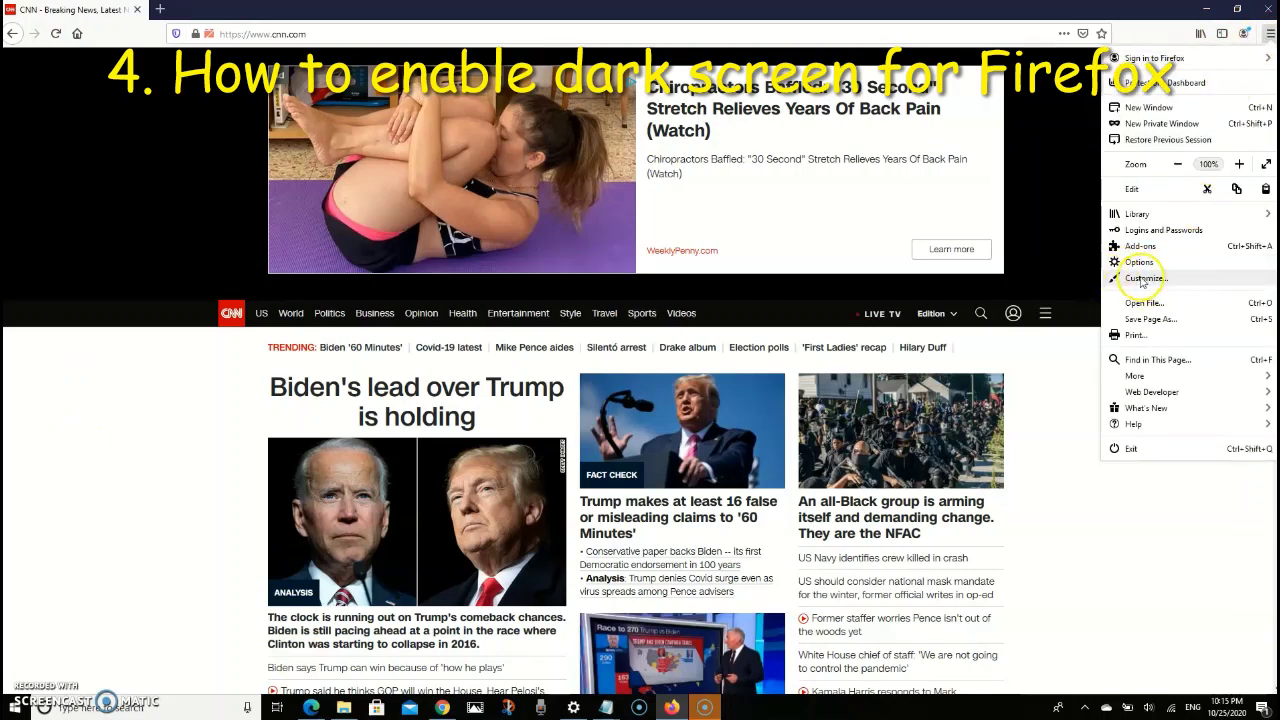
left_click(1141, 280)
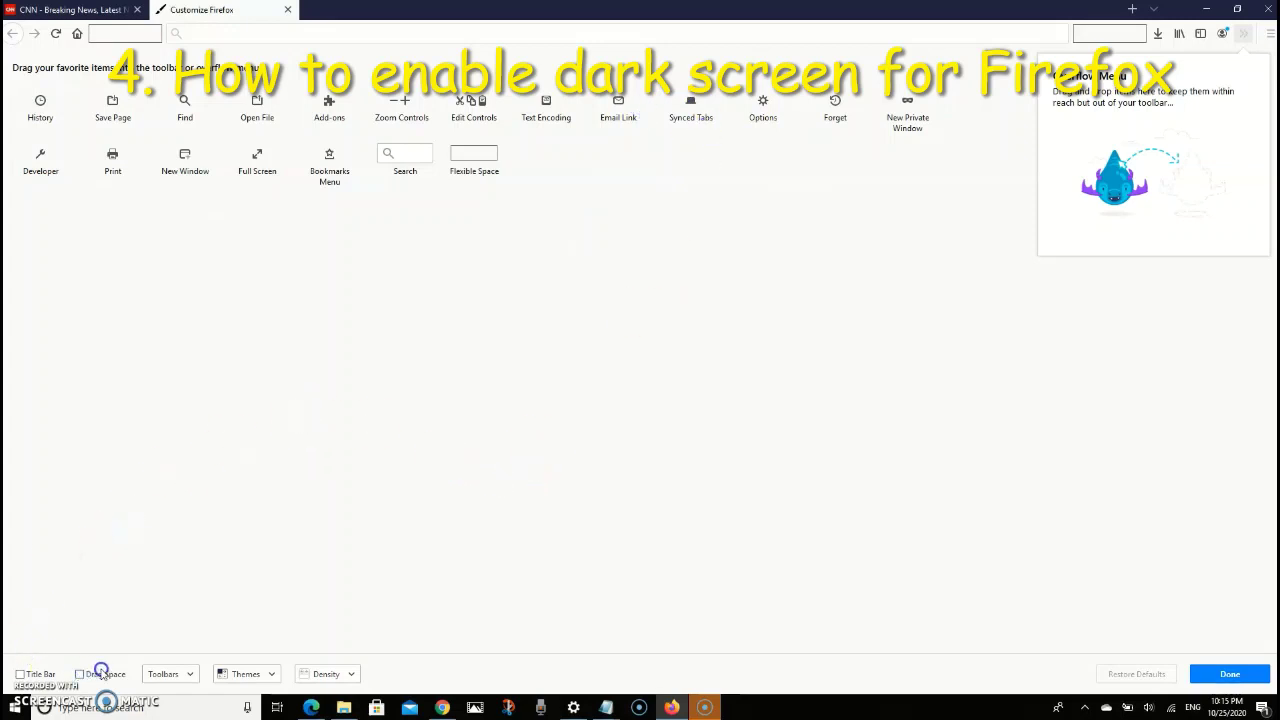
left_click(268, 676)
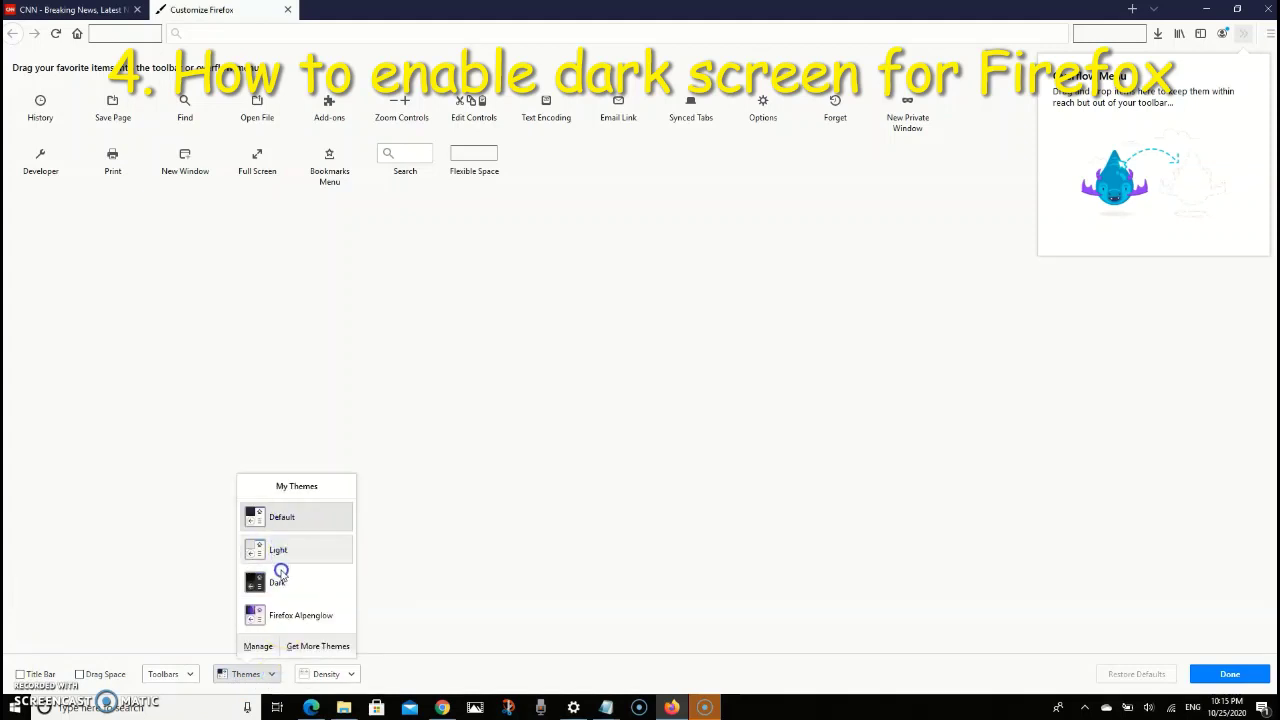
left_click(285, 588)
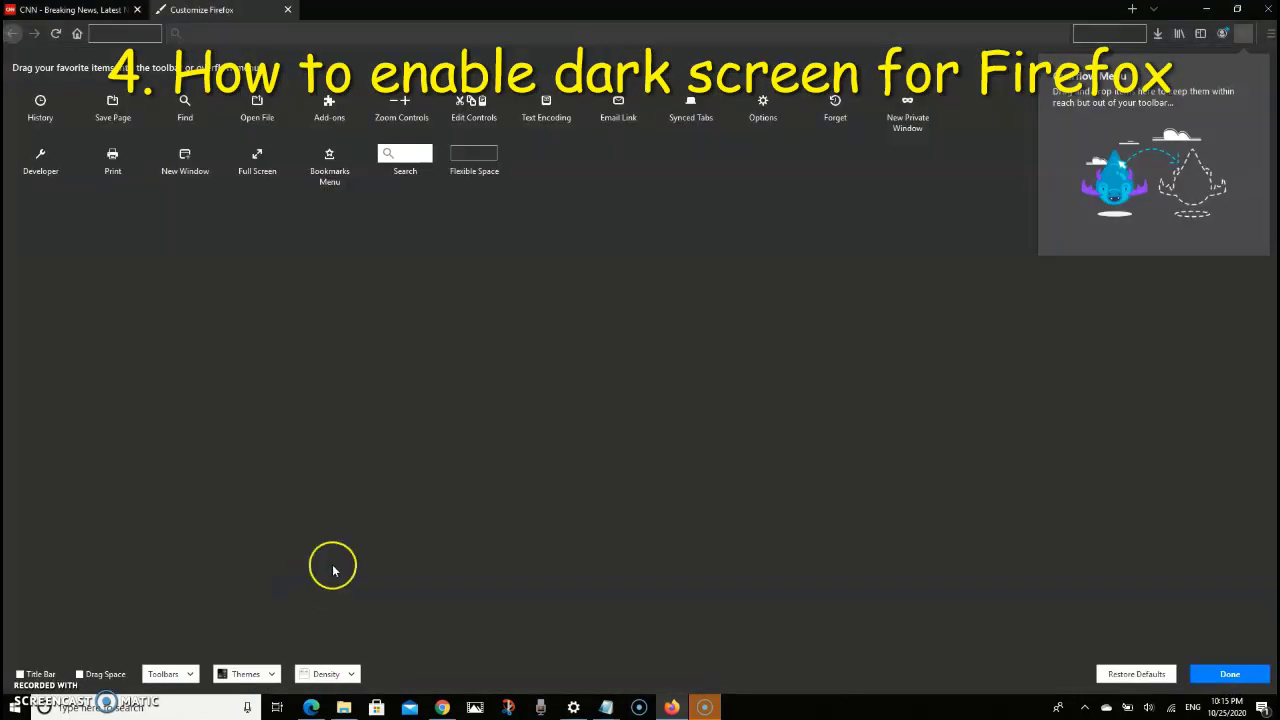
left_click(100, 12)
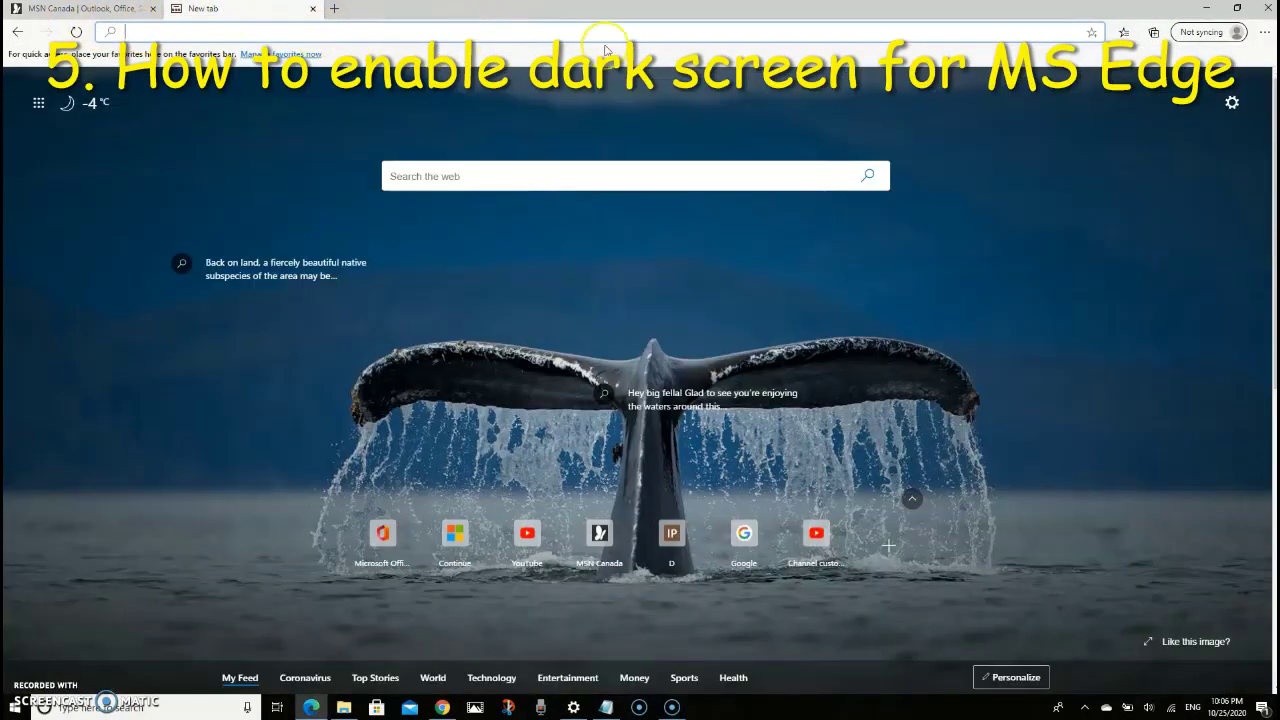
Step: Set Edge's default theme to Dark in Appearance settings, then view the New tab and MSN Canada pages
left_click(128, 10)
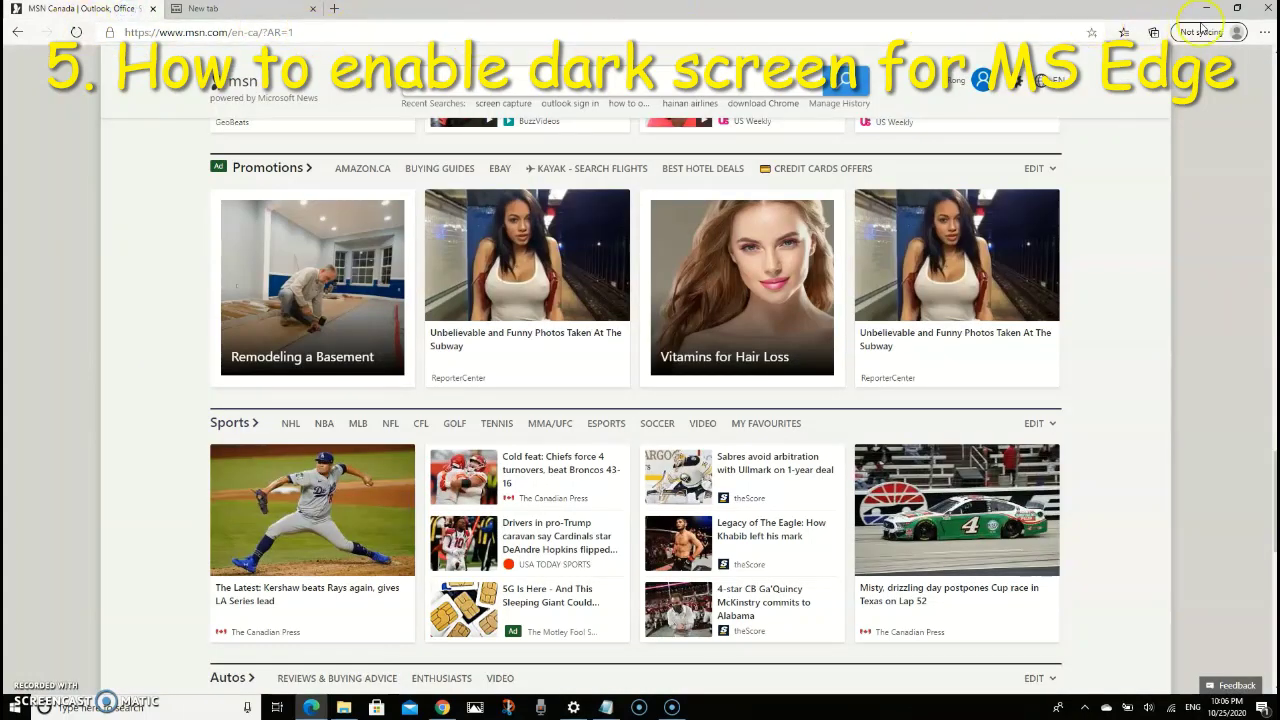
left_click(1266, 36)
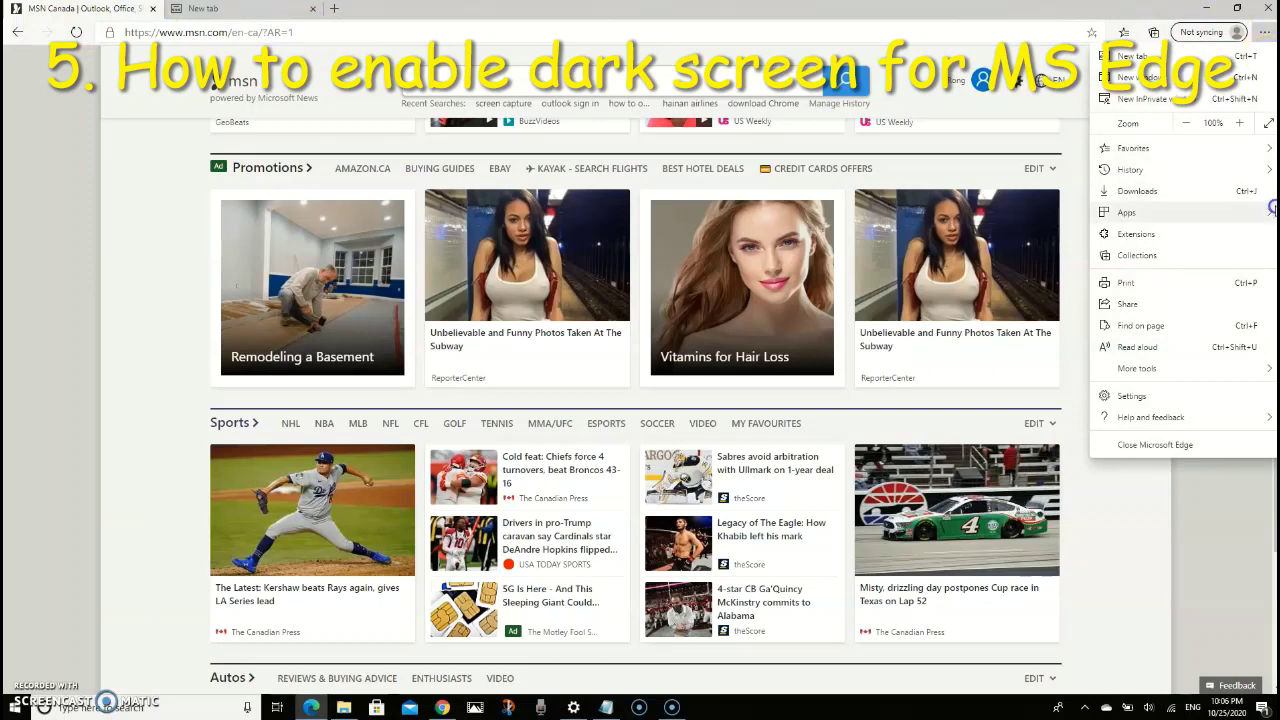
left_click(1130, 397)
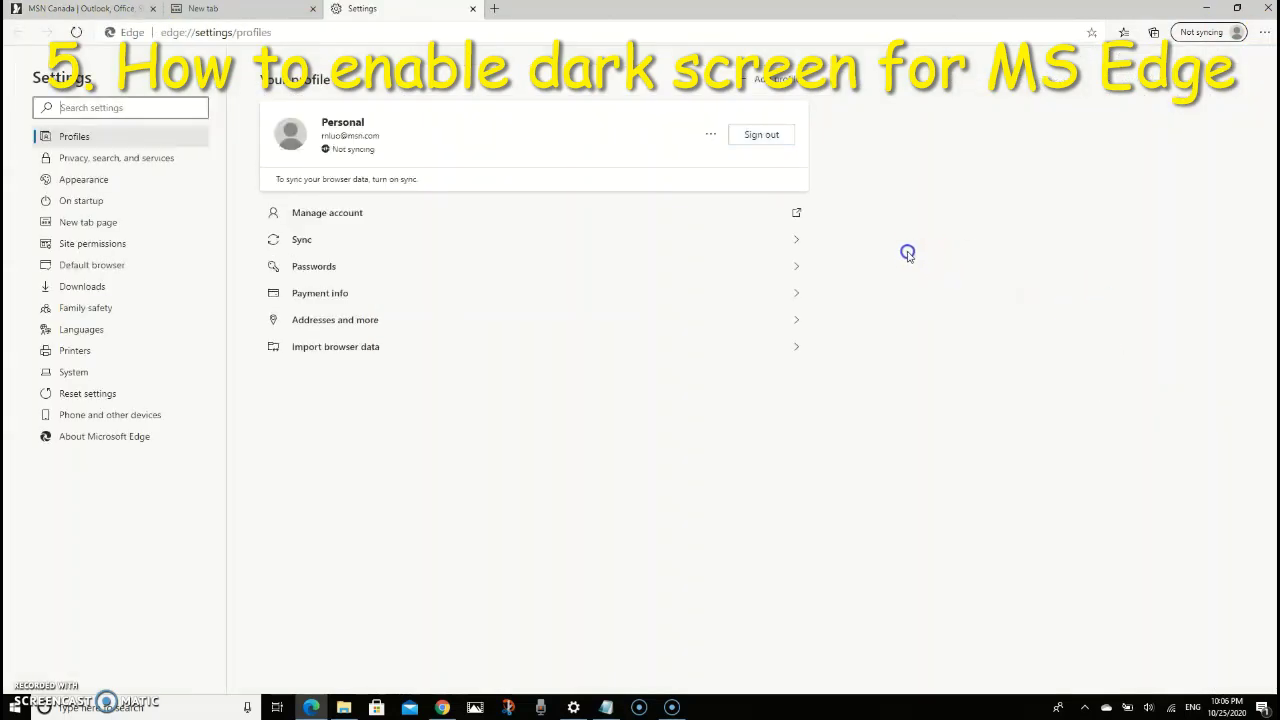
left_click(79, 183)
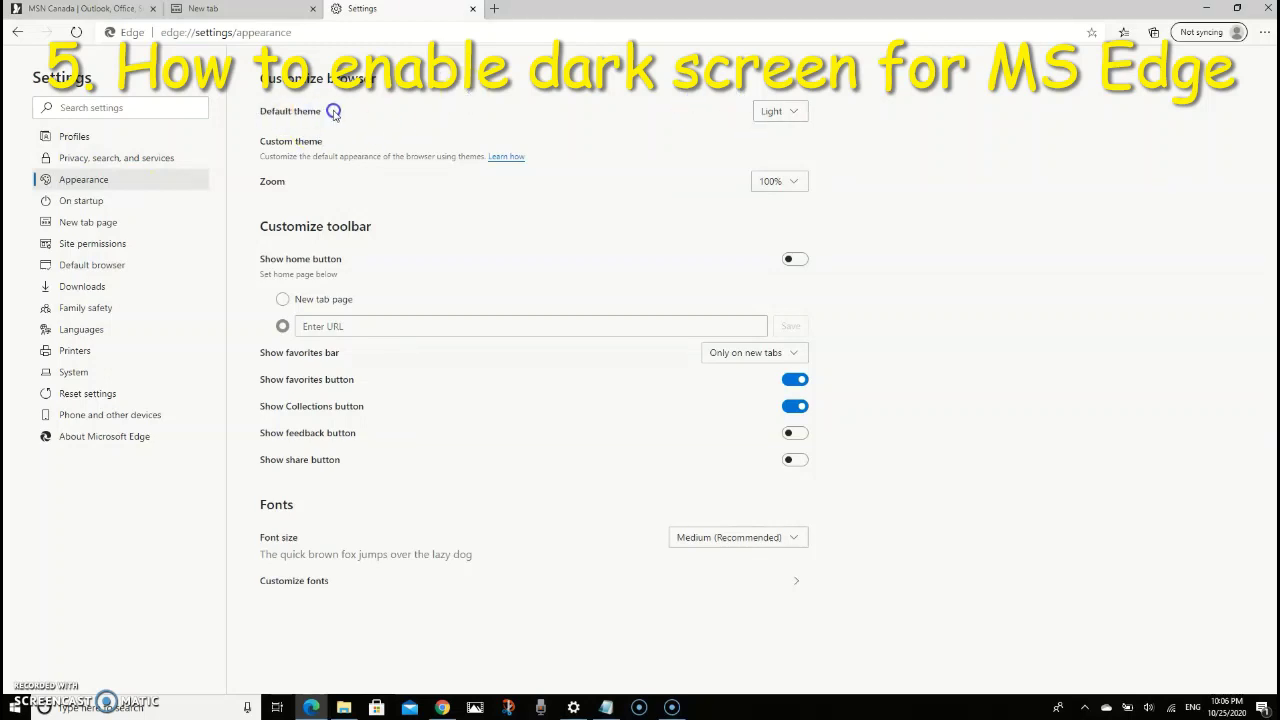
left_click(783, 115)
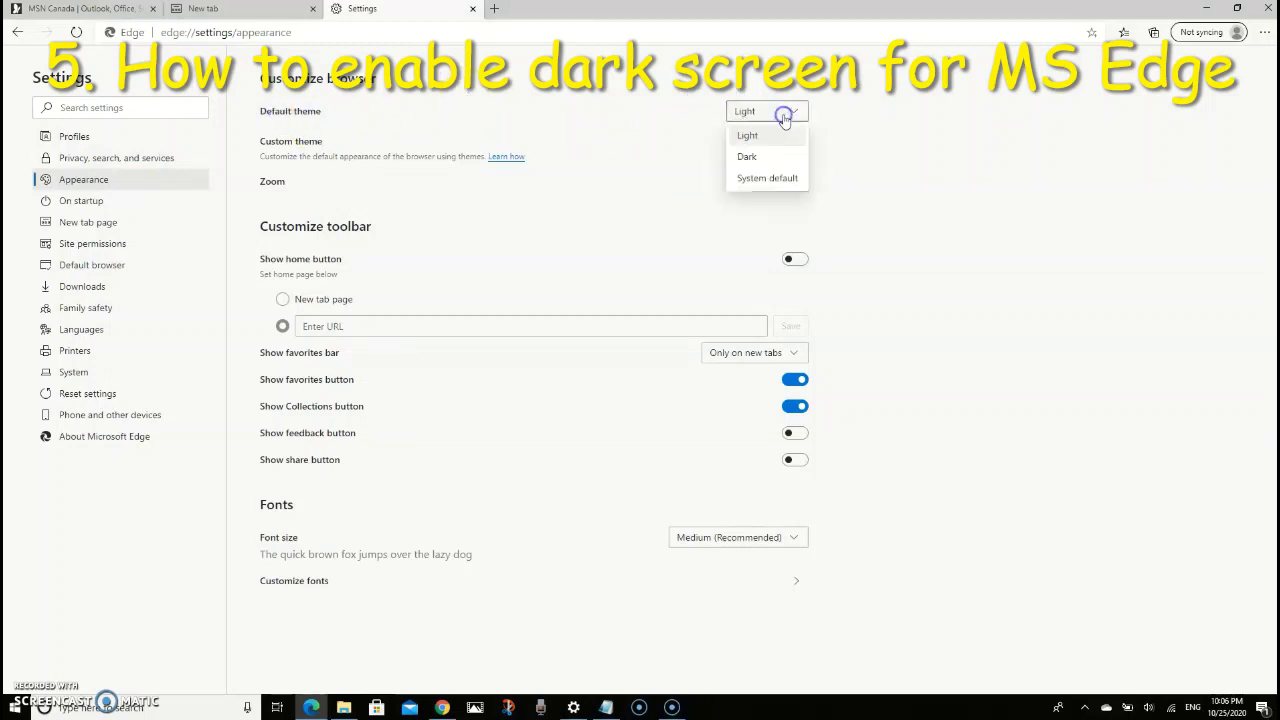
left_click(750, 160)
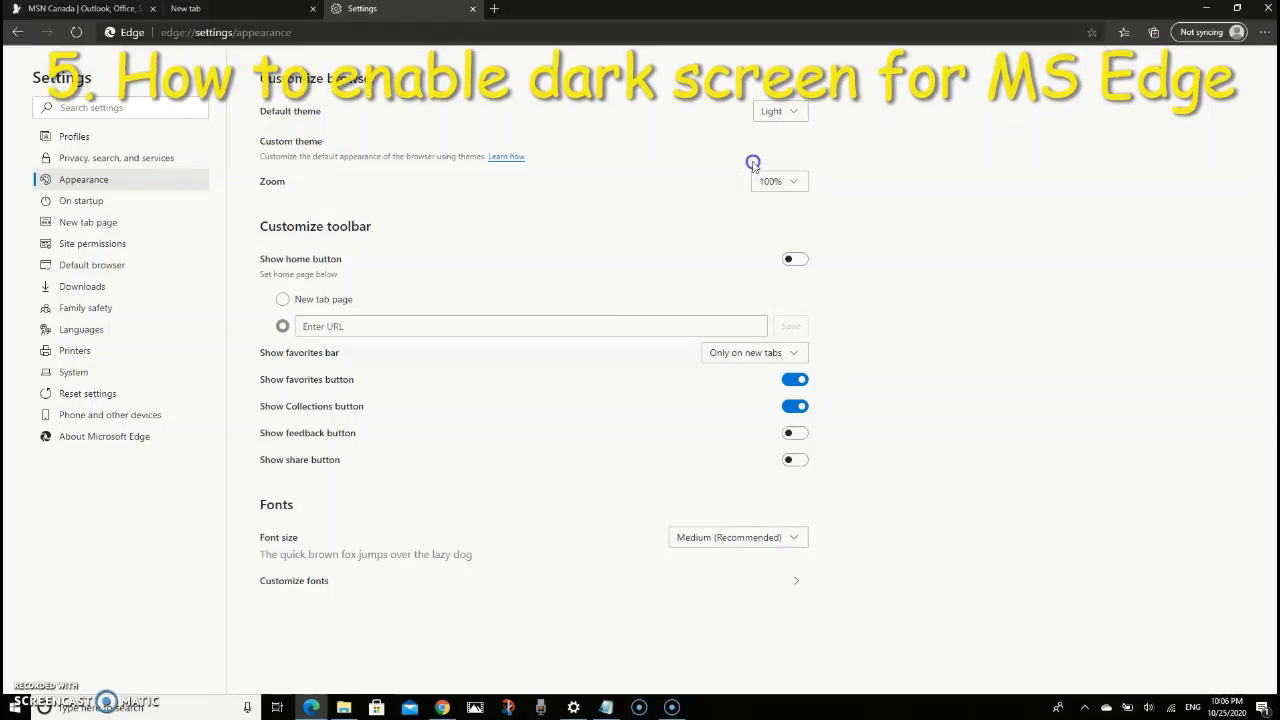
left_click(266, 11)
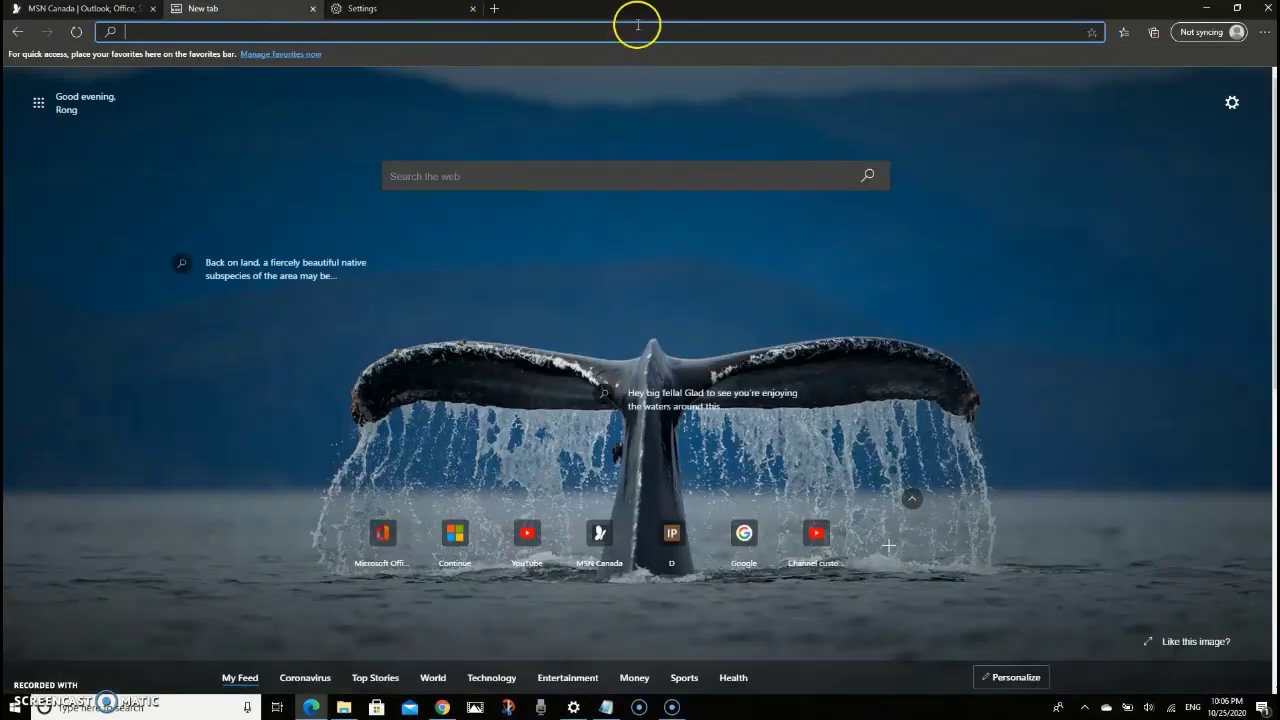
left_click(92, 11)
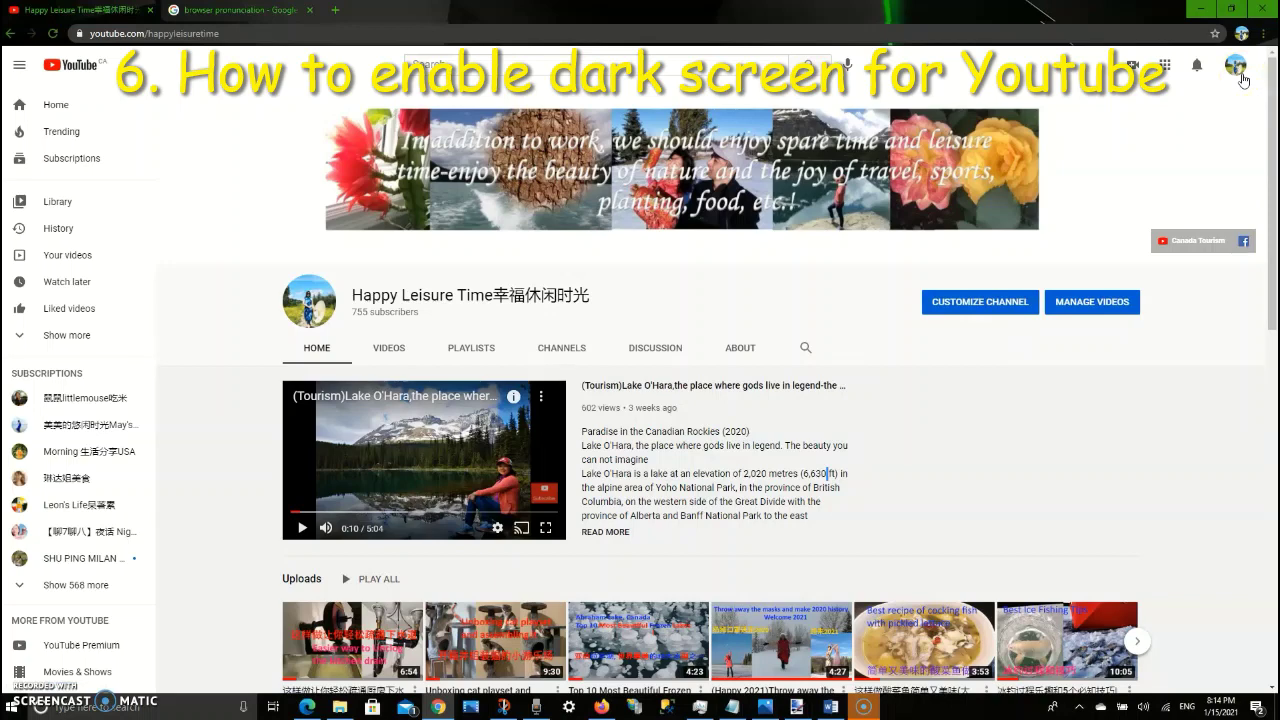
Step: Change YouTube's Appearance from Light to Dark theme in the account menu
left_click(1237, 70)
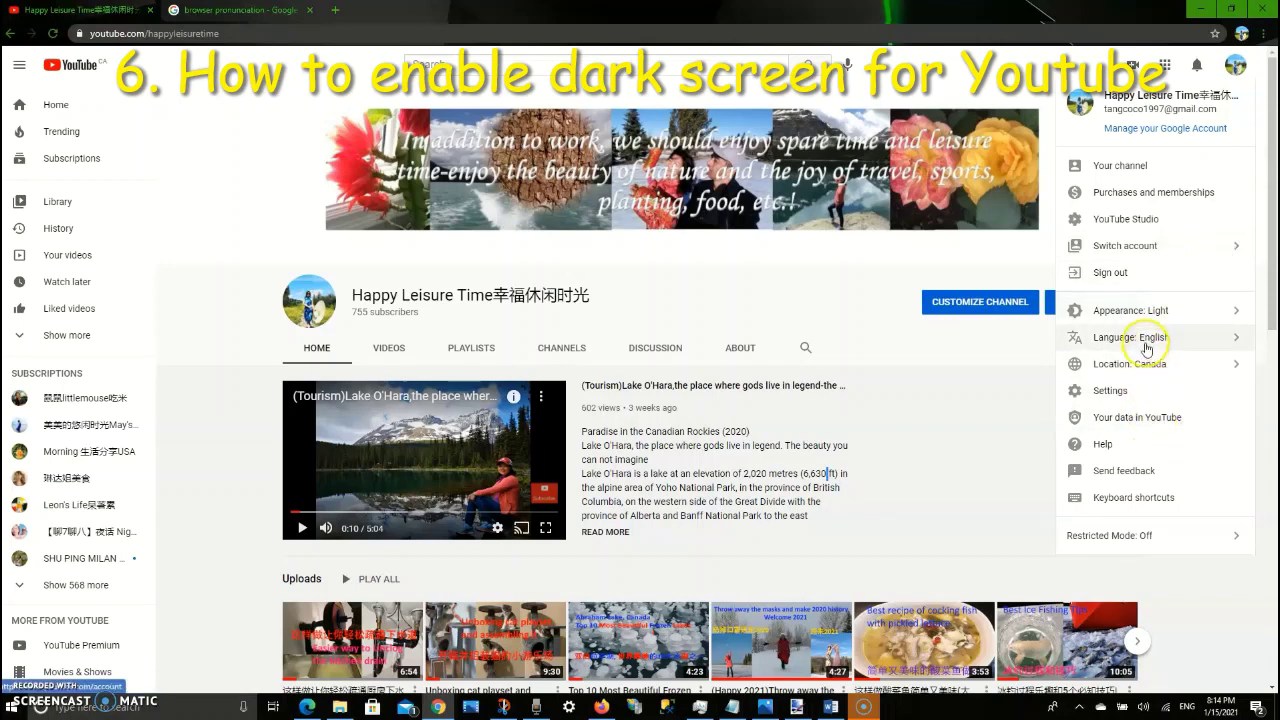
left_click(1127, 314)
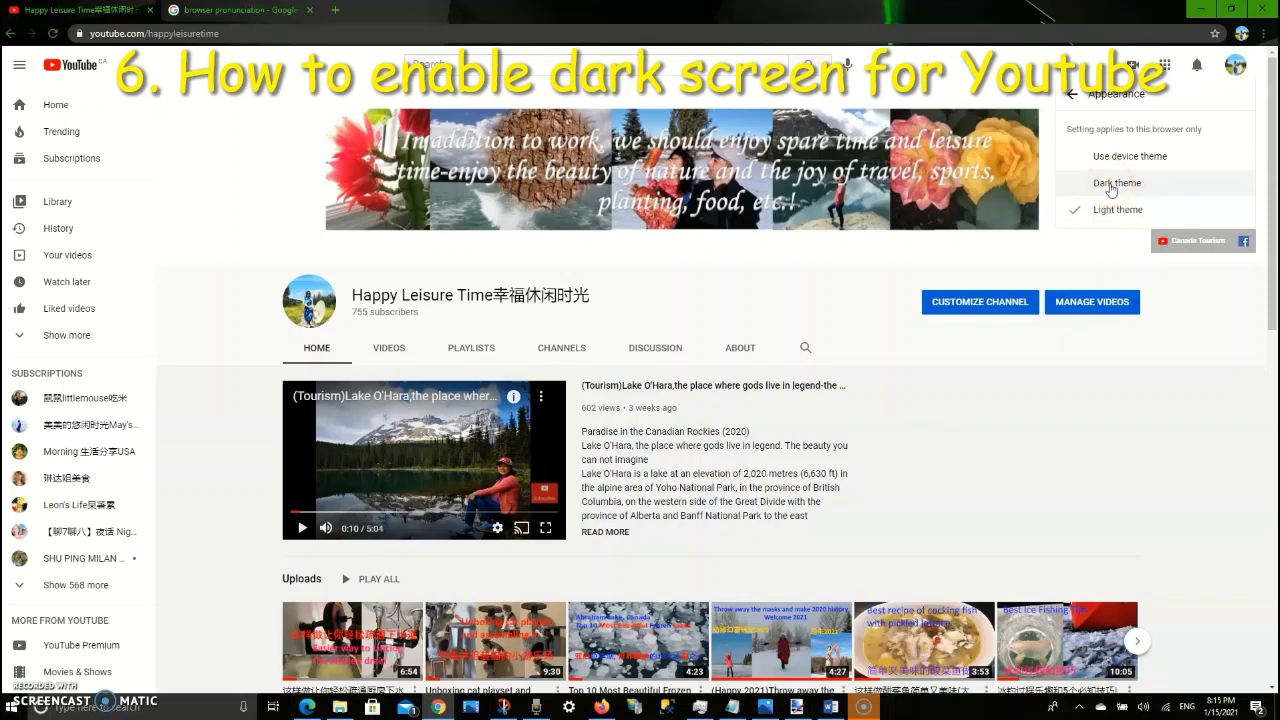
left_click(1112, 186)
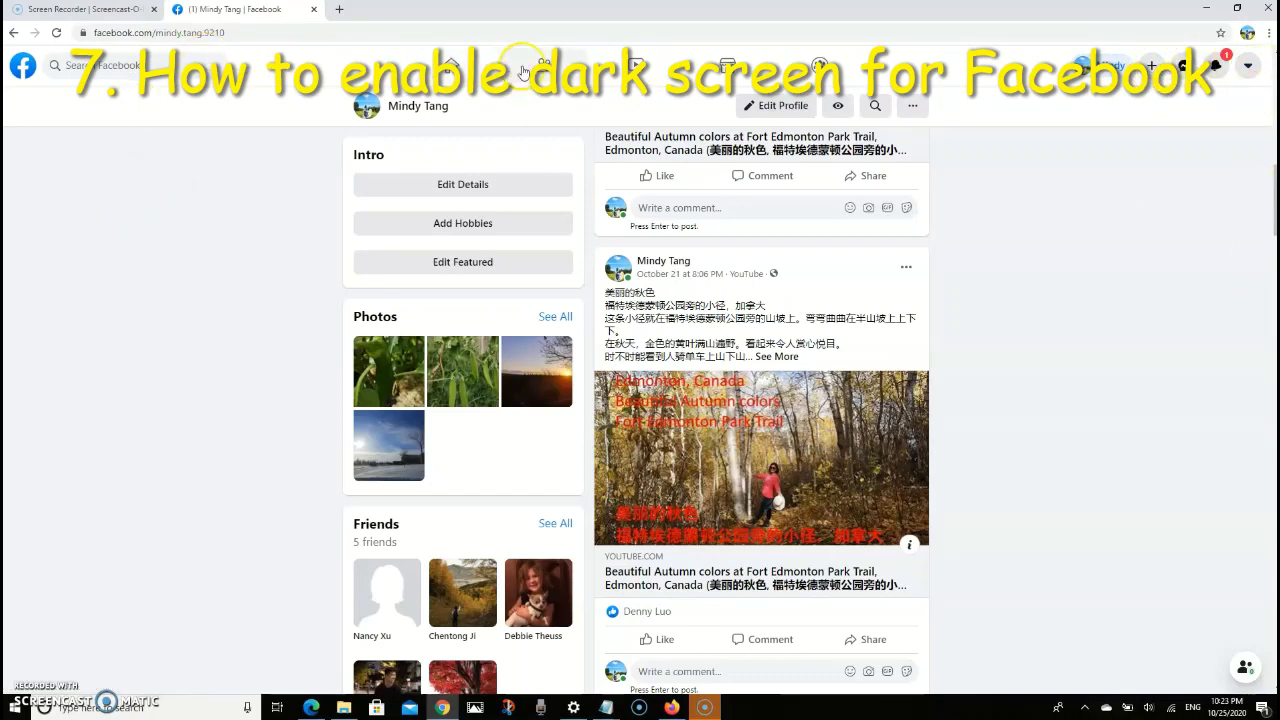
Step: Set Facebook's Dark Mode to On in Display Preferences and close the panel
left_click(1247, 68)
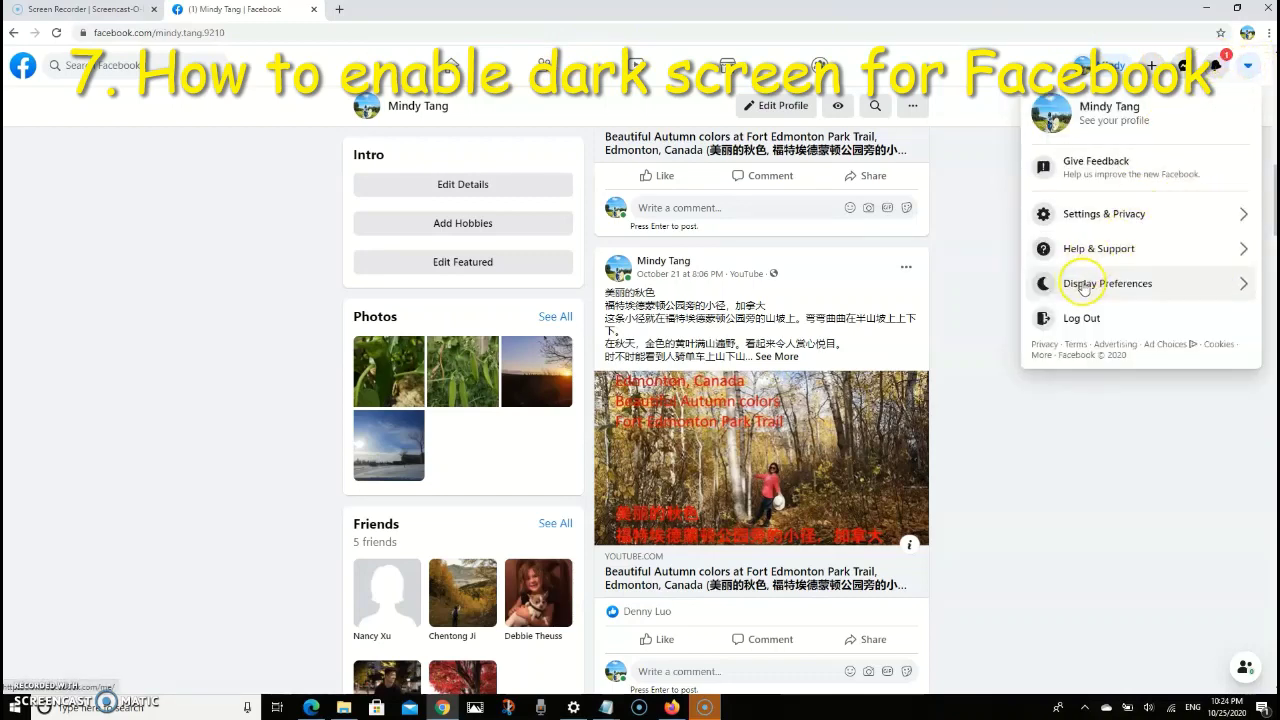
left_click(1206, 290)
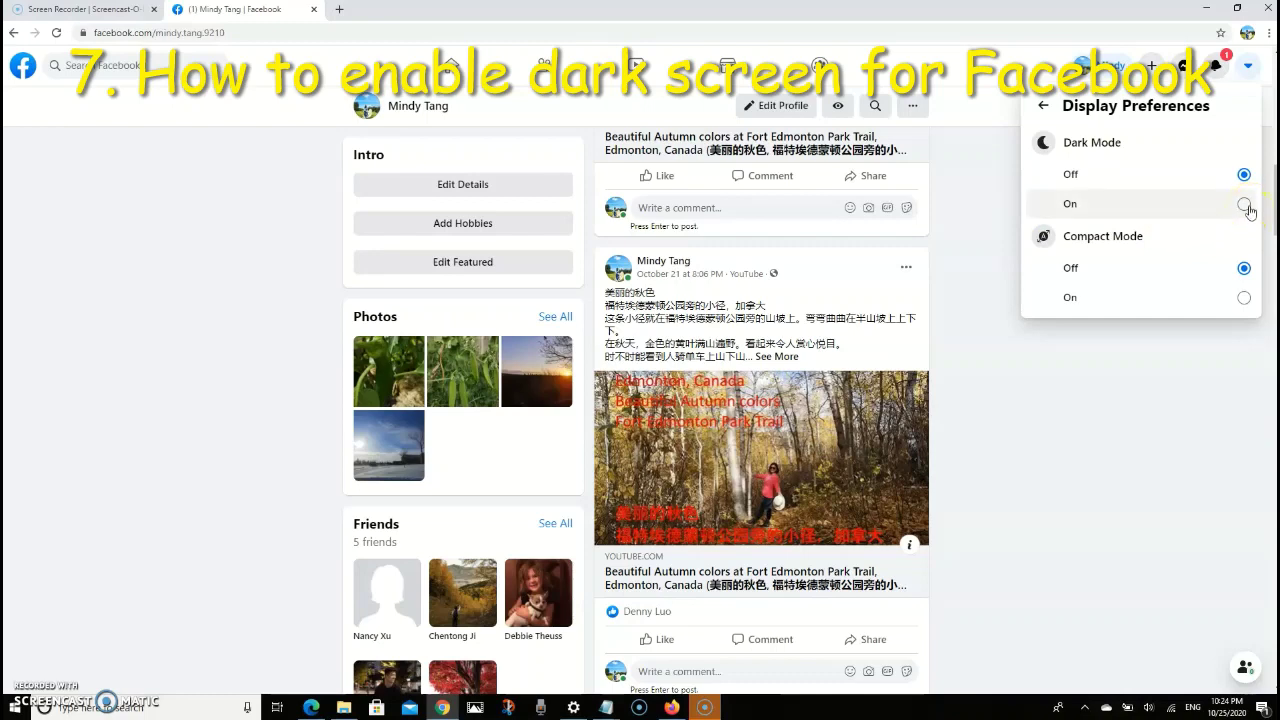
left_click(1244, 205)
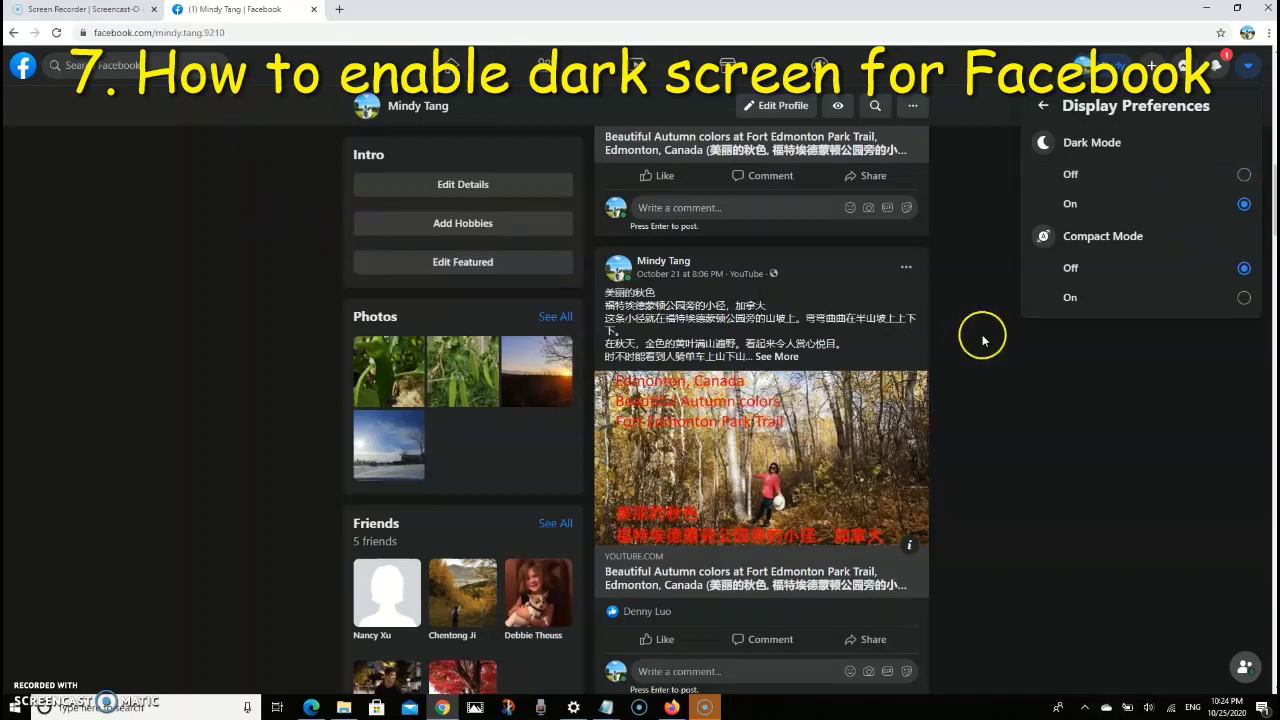
left_click(1104, 321)
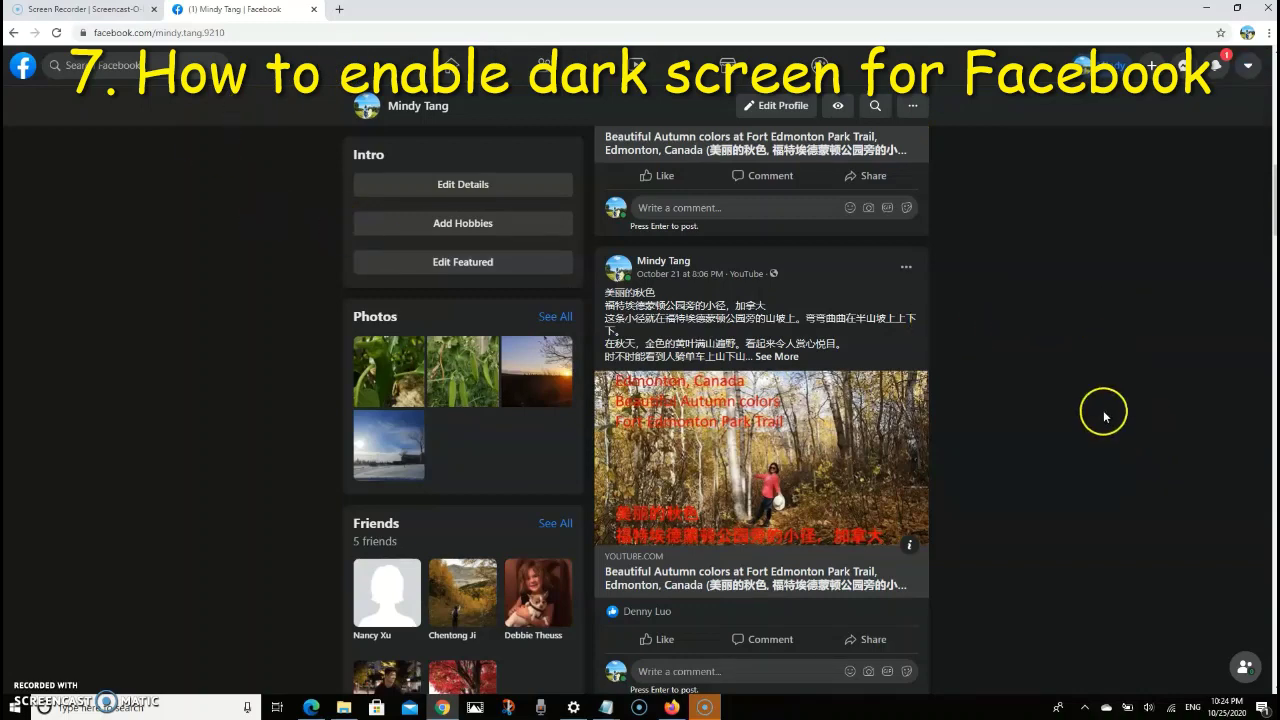
scroll(990, 340, "down", 1)
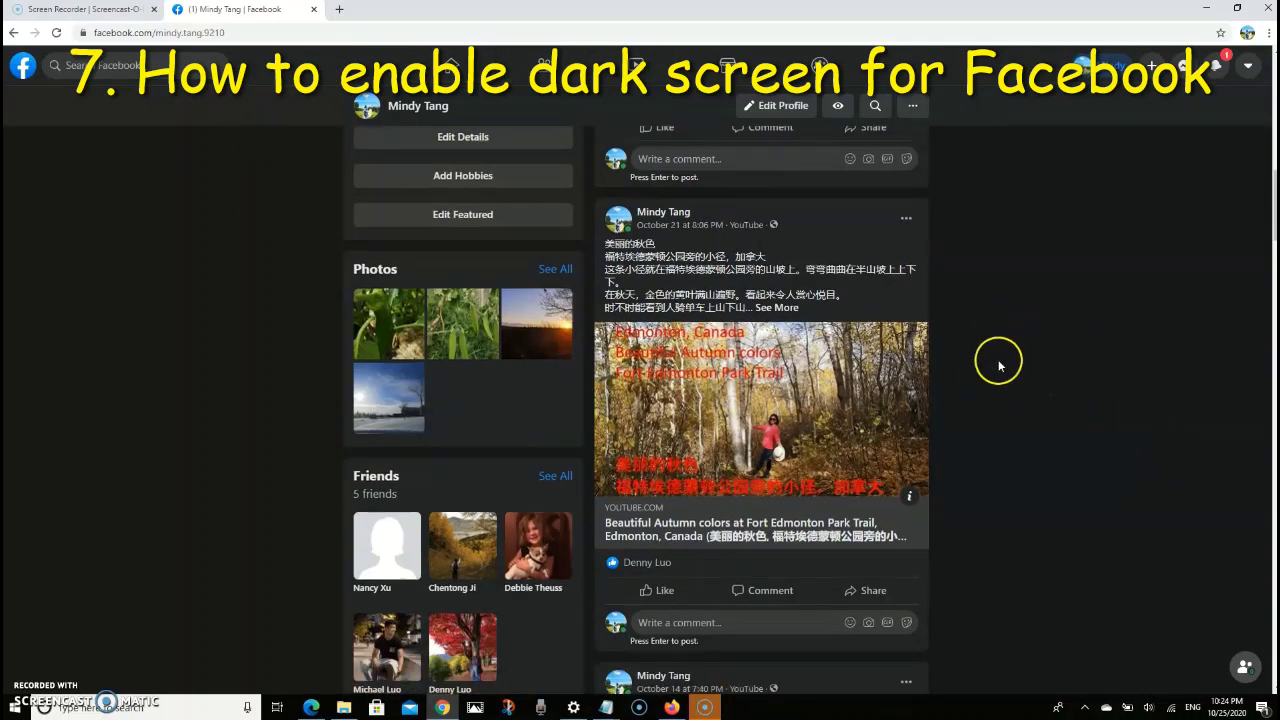
scroll(970, 337, "up", 3)
scroll(950, 335, "up", 2)
scroll(935, 335, "up", 2)
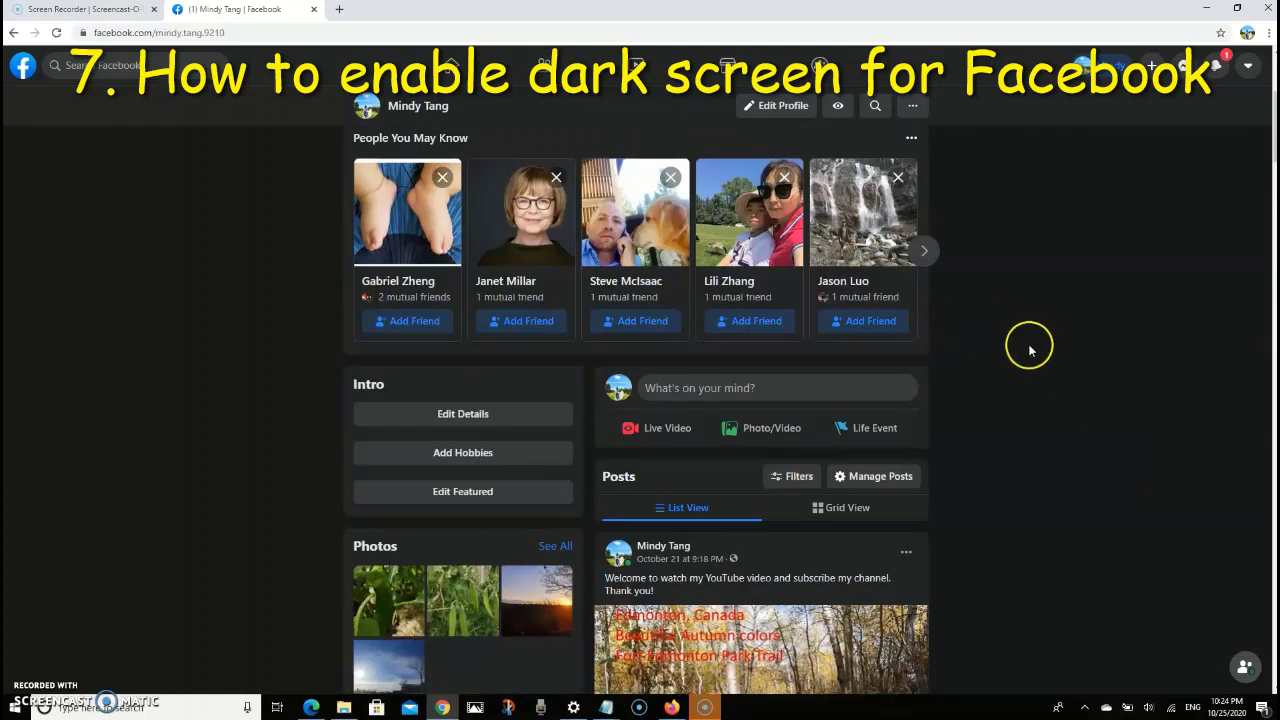
scroll(1029, 346, "down", 2)
scroll(1034, 346, "down", 1)
scroll(1034, 346, "down", 1)
scroll(1035, 345, "down", 2)
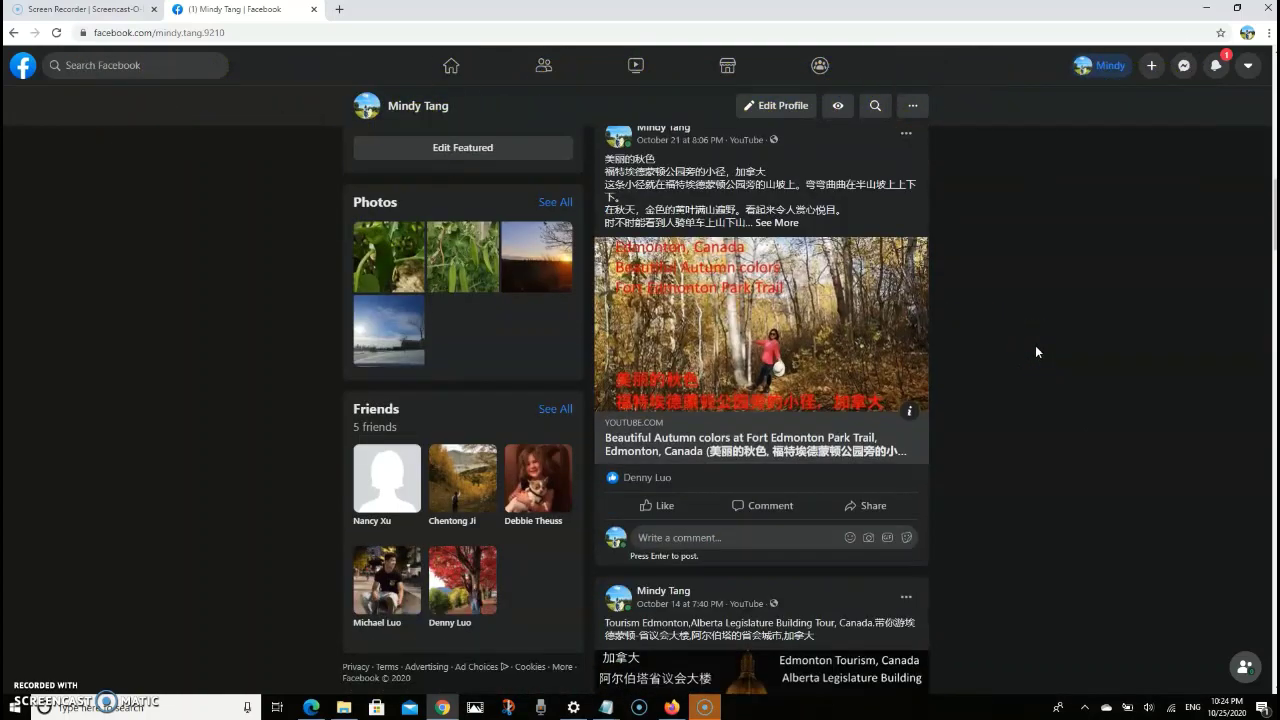
scroll(1060, 350, "down", 2)
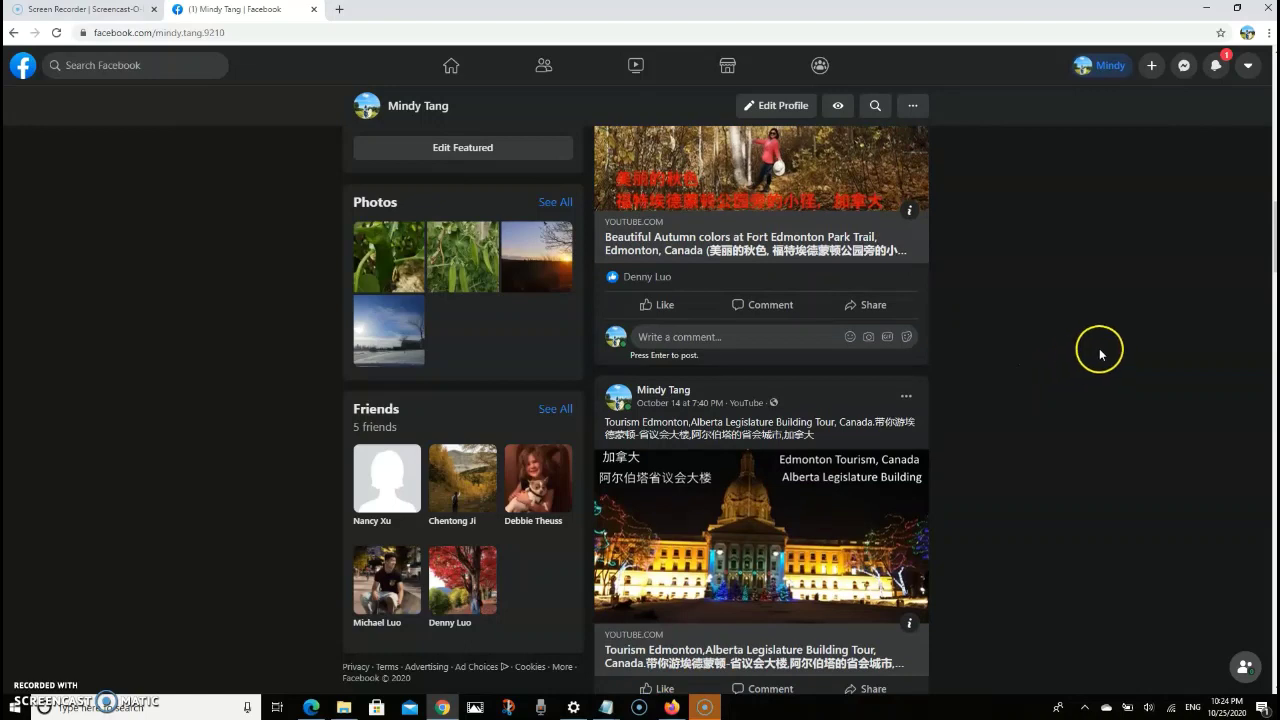
left_click(32, 692)
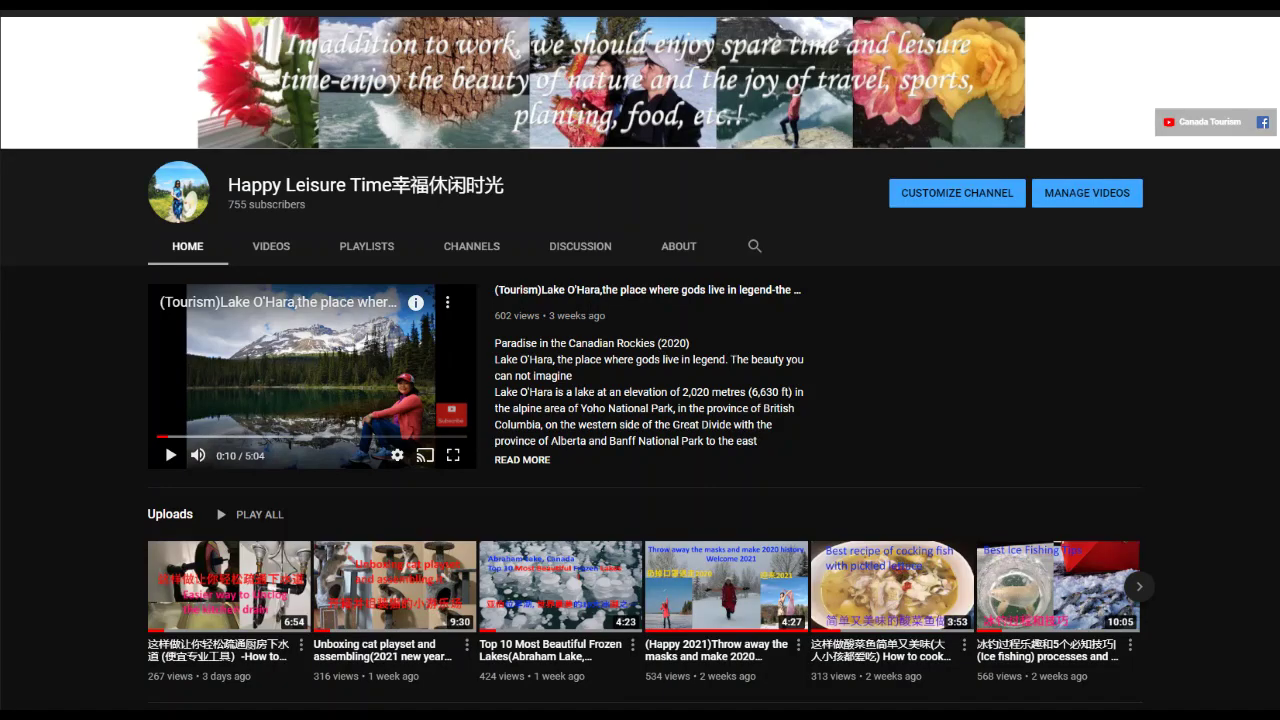